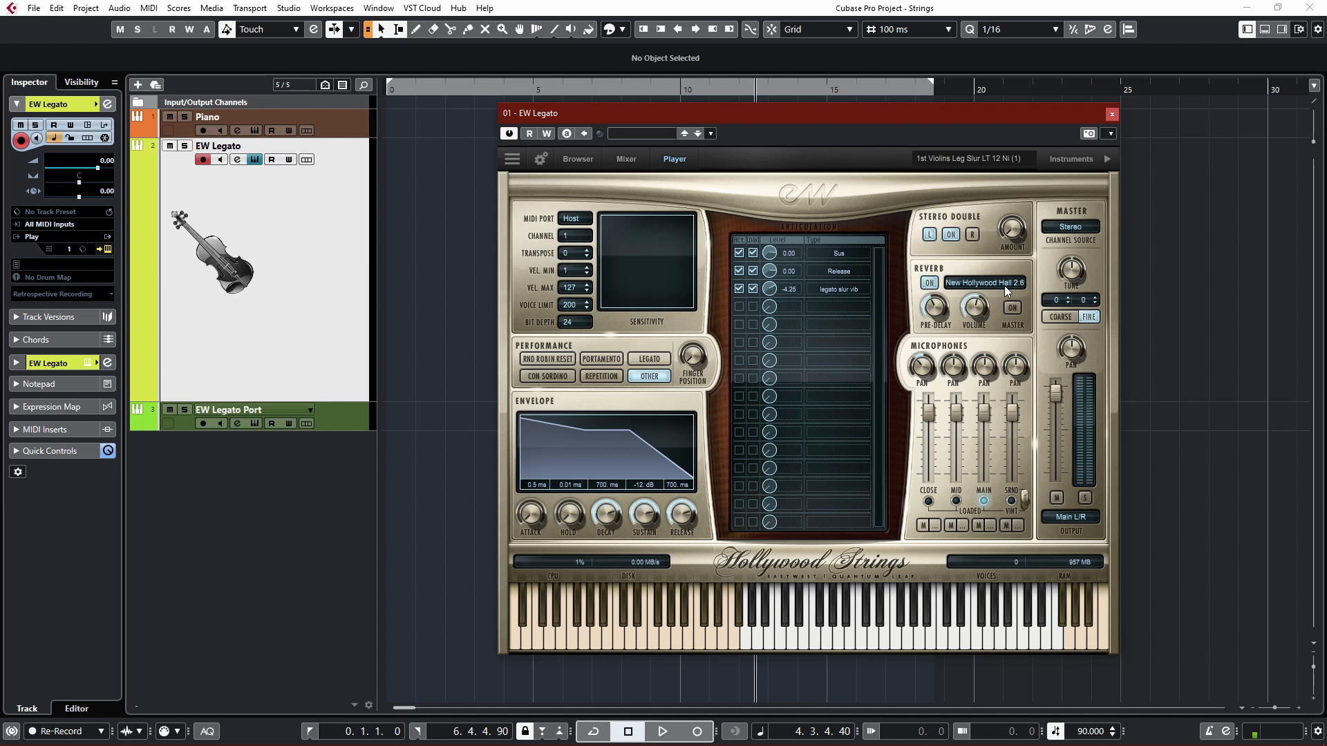
# - Close the EW Legato instrument window, then turn on the metronome with the playhead at the project start
pyautogui.press('Escape')
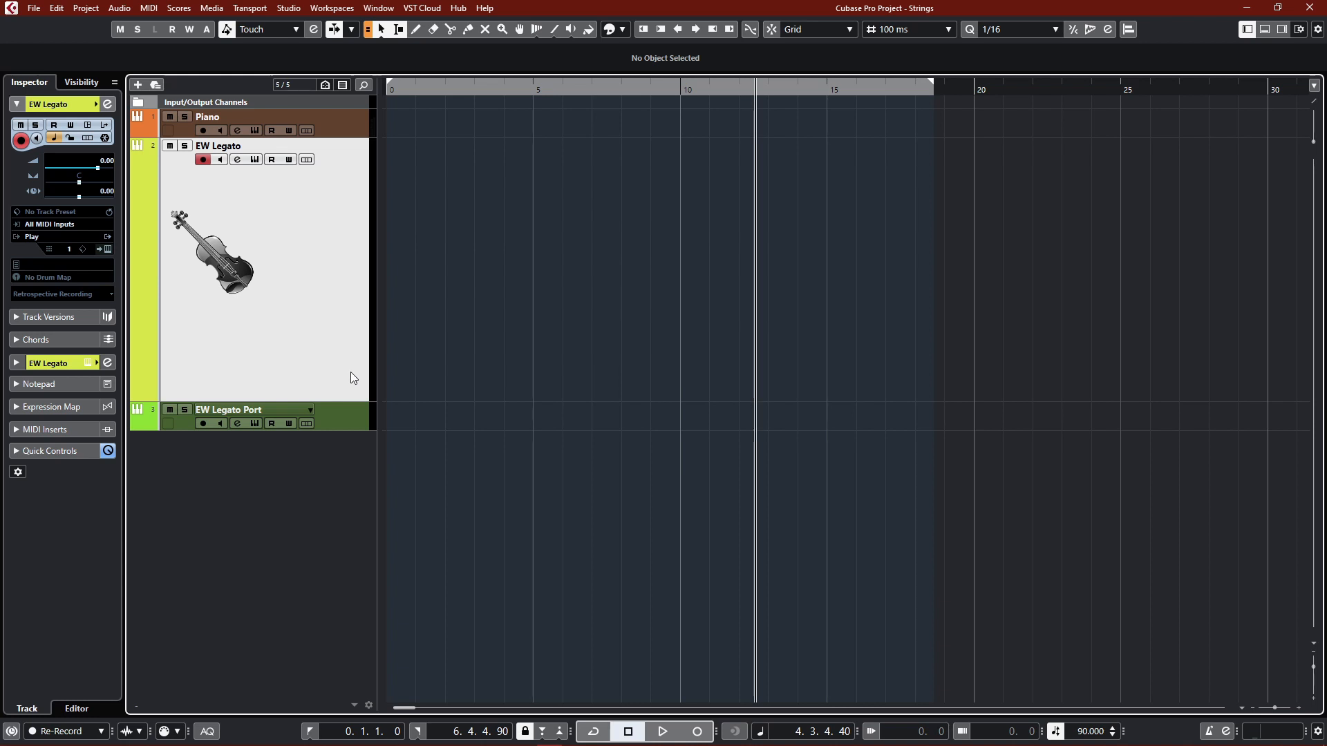
pyautogui.press('Home')
pyautogui.press('space')
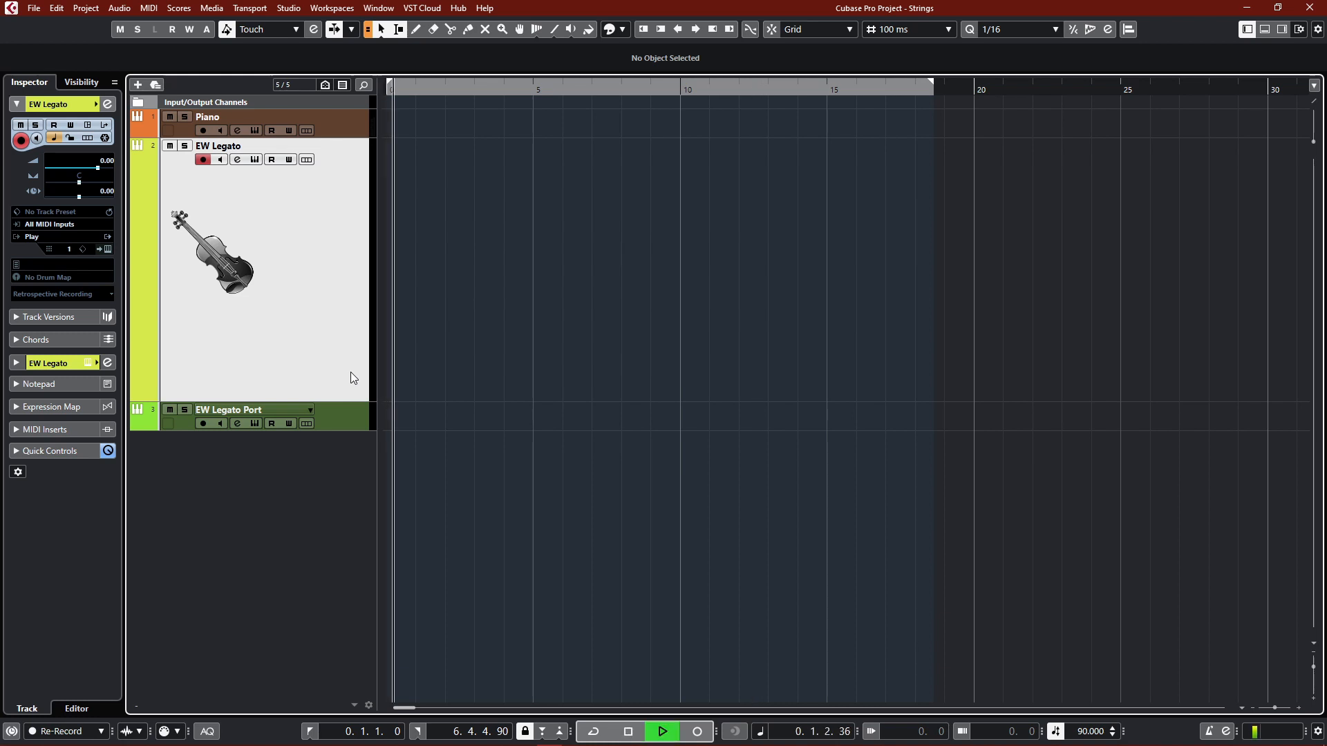
pyautogui.press('Home')
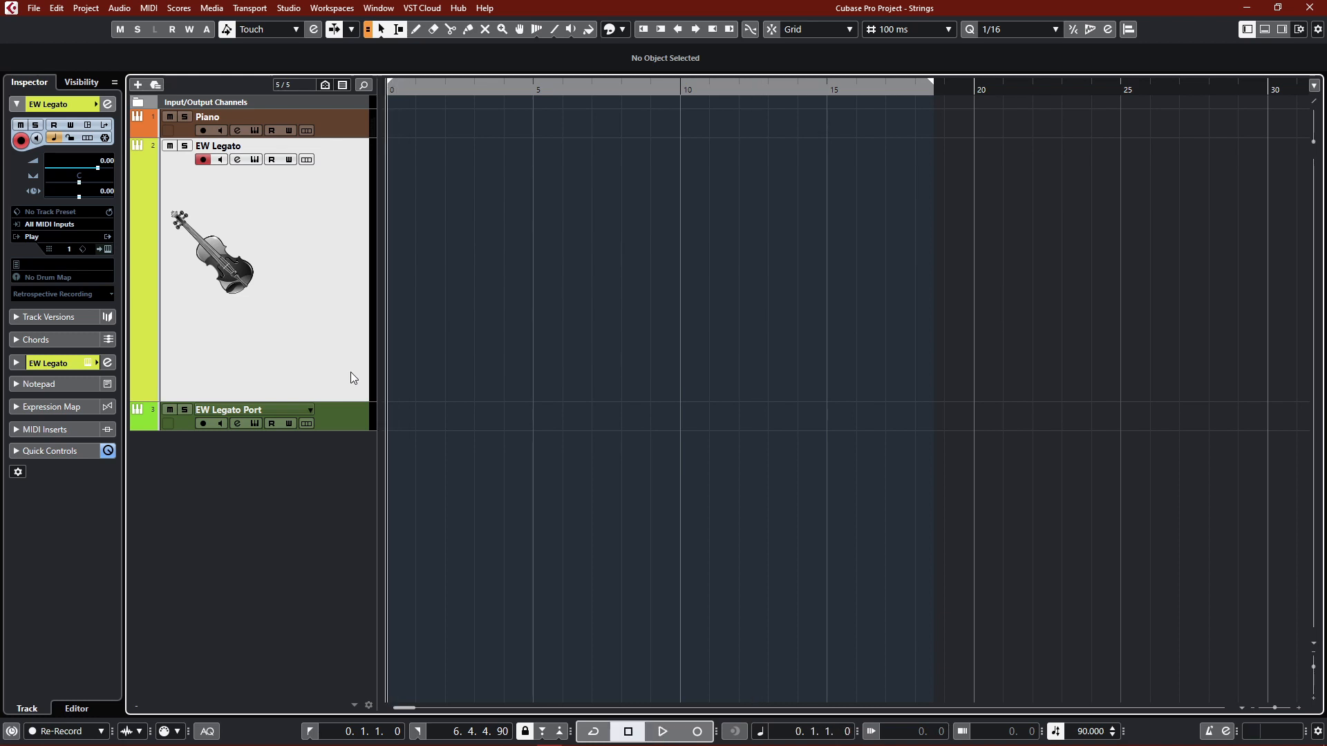
pyautogui.press('c')
# - Record a trial melody on the EW Legato track and delete the take after reviewing its notes in the Key Editor
pyautogui.press('KP_Multiply')
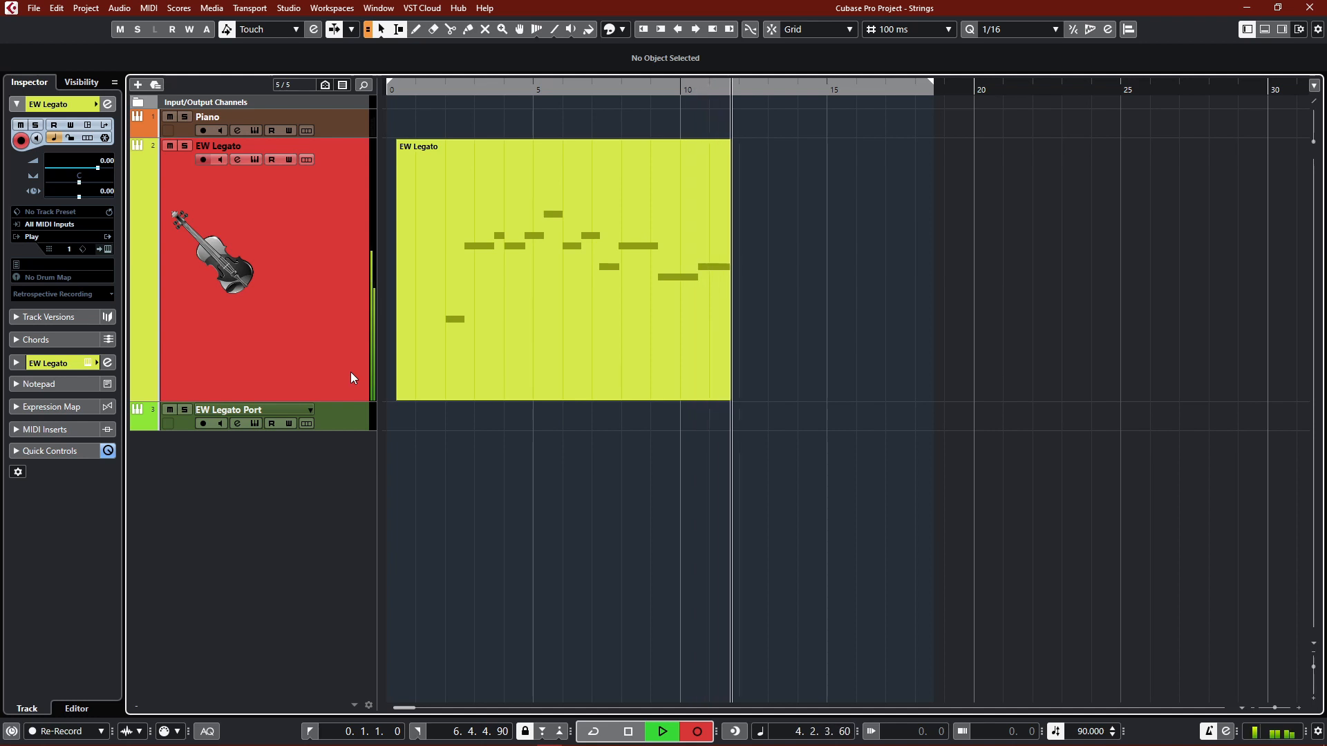
pyautogui.press('space')
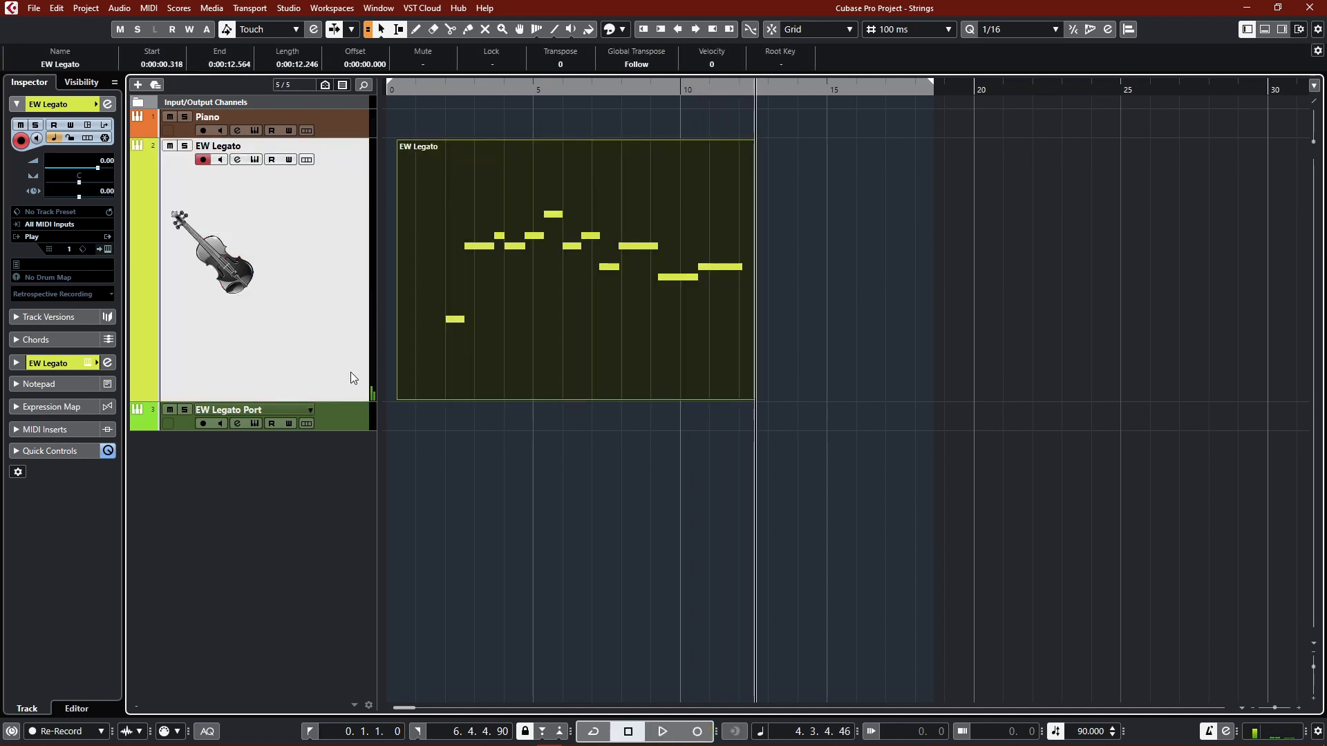
pyautogui.press('Return')
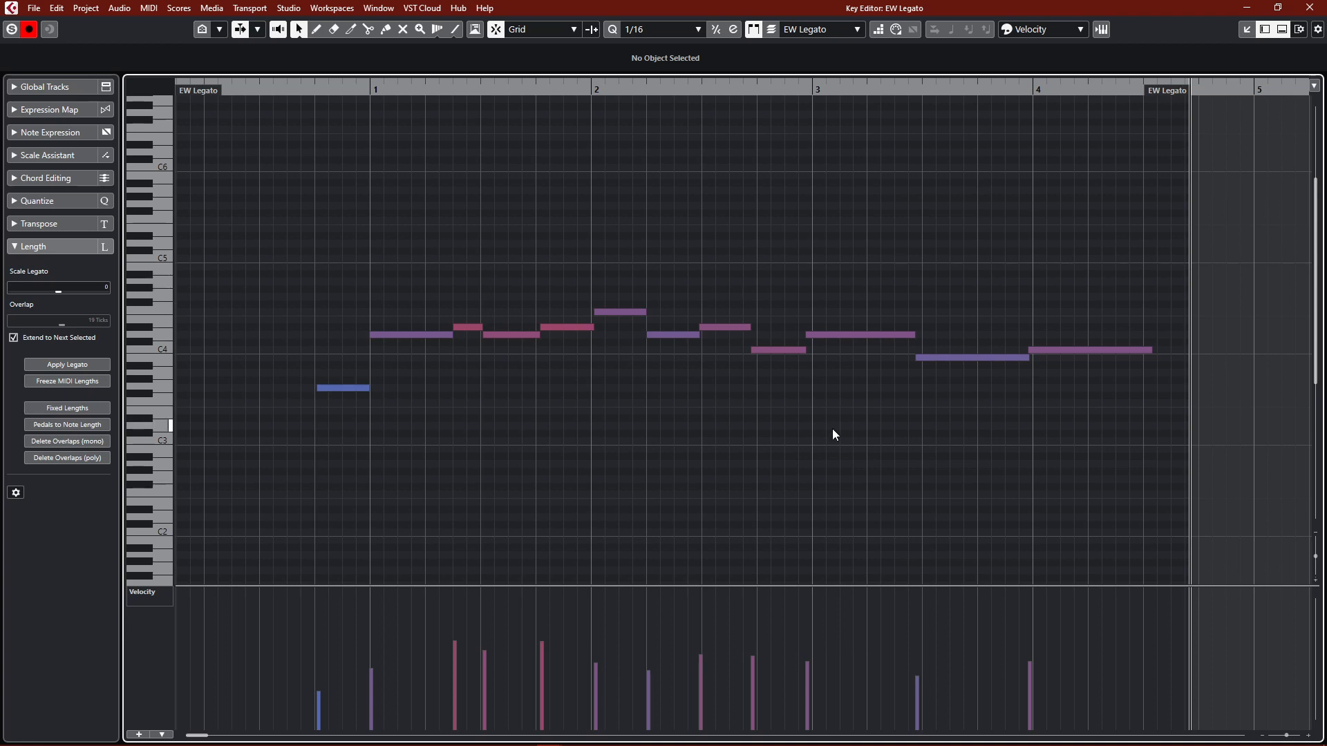
pyautogui.press('Return')
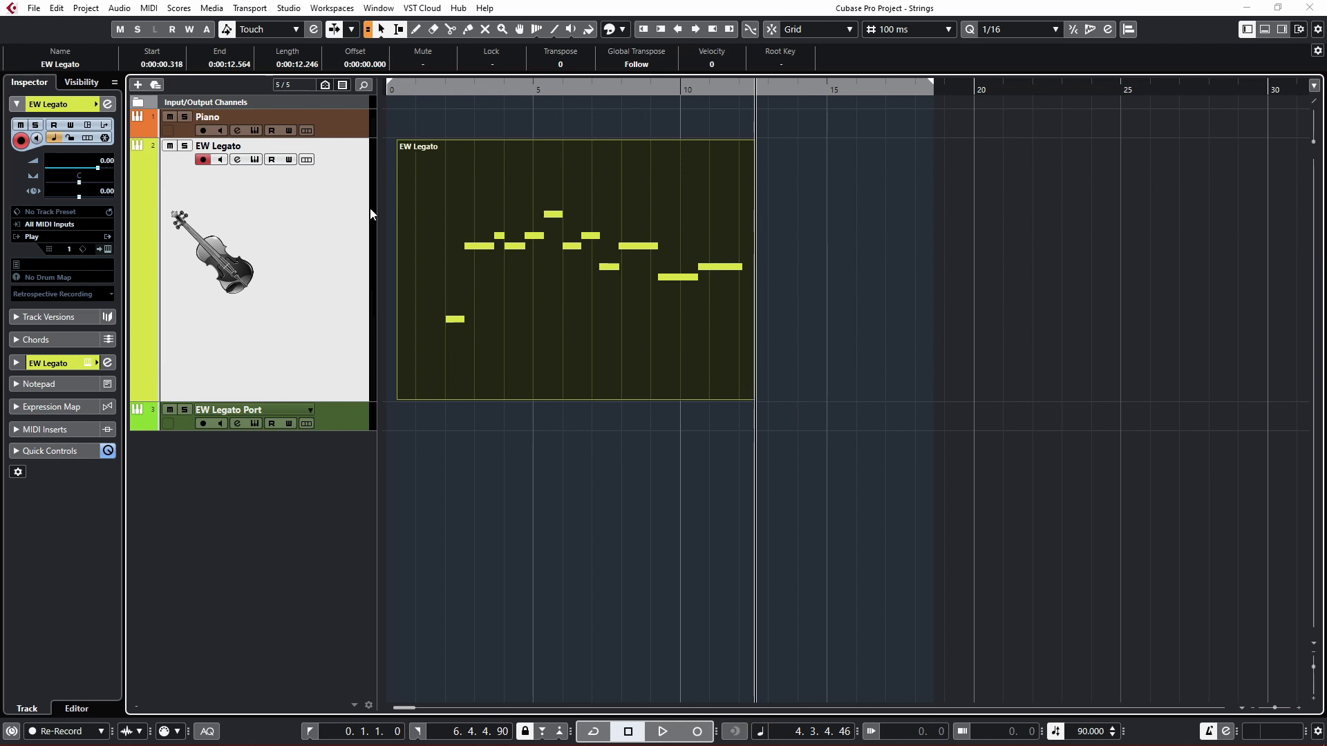
pyautogui.press('Delete')
# - Turn on monitoring for the disarmed Piano track and record a melody of about 12 seconds on the EW Legato track
pyautogui.click(352, 129)
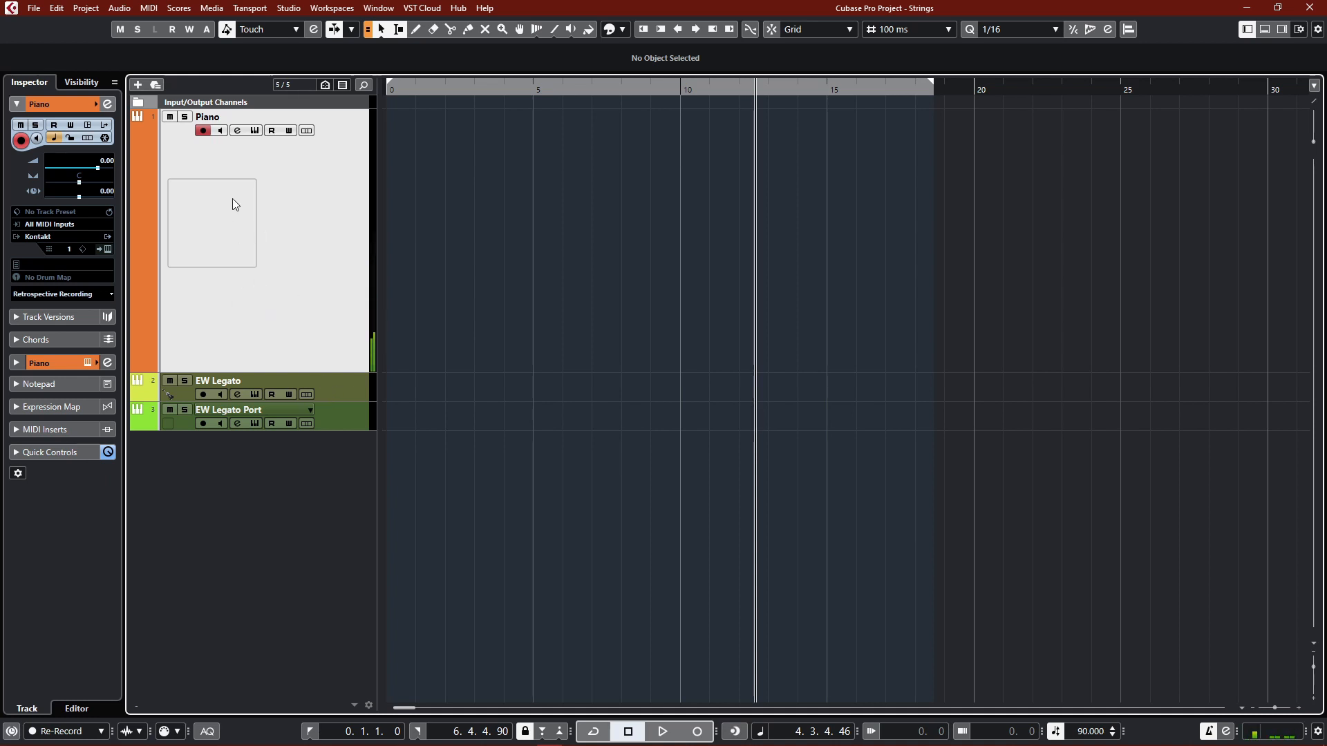
pyautogui.click(221, 132)
pyautogui.click(204, 132)
pyautogui.click(338, 387)
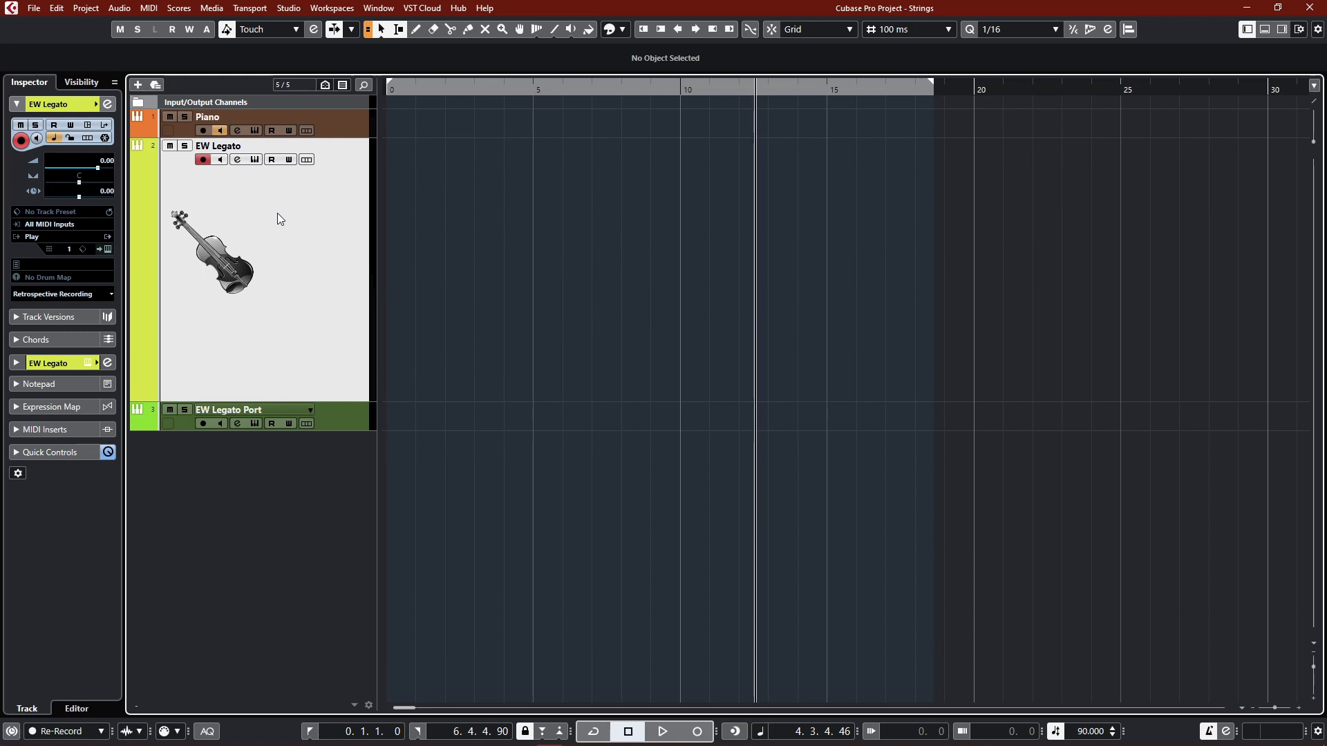
pyautogui.press('KP_Multiply')
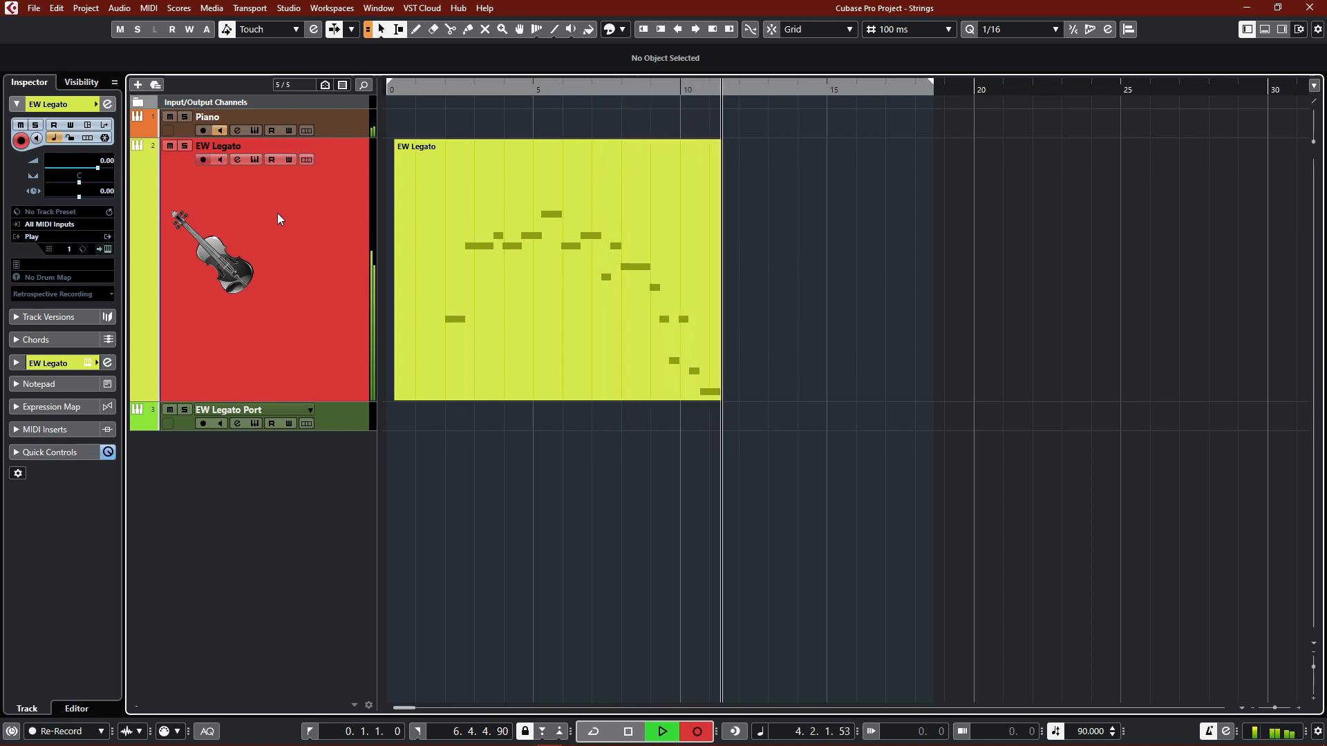
pyautogui.press('space')
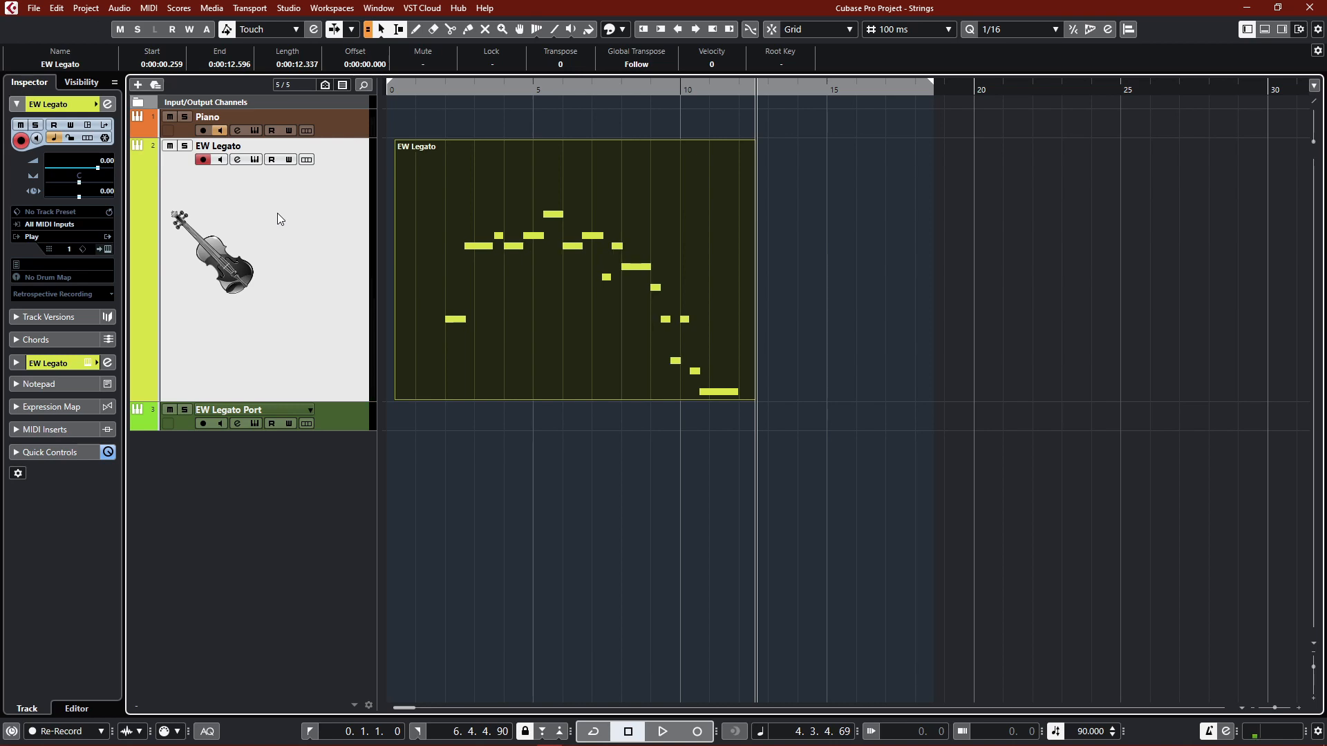
# - Play back the recorded melody in the Key Editor from just before the first note and select all its notes for inspection
pyautogui.hotkey('ctrl', 'e')
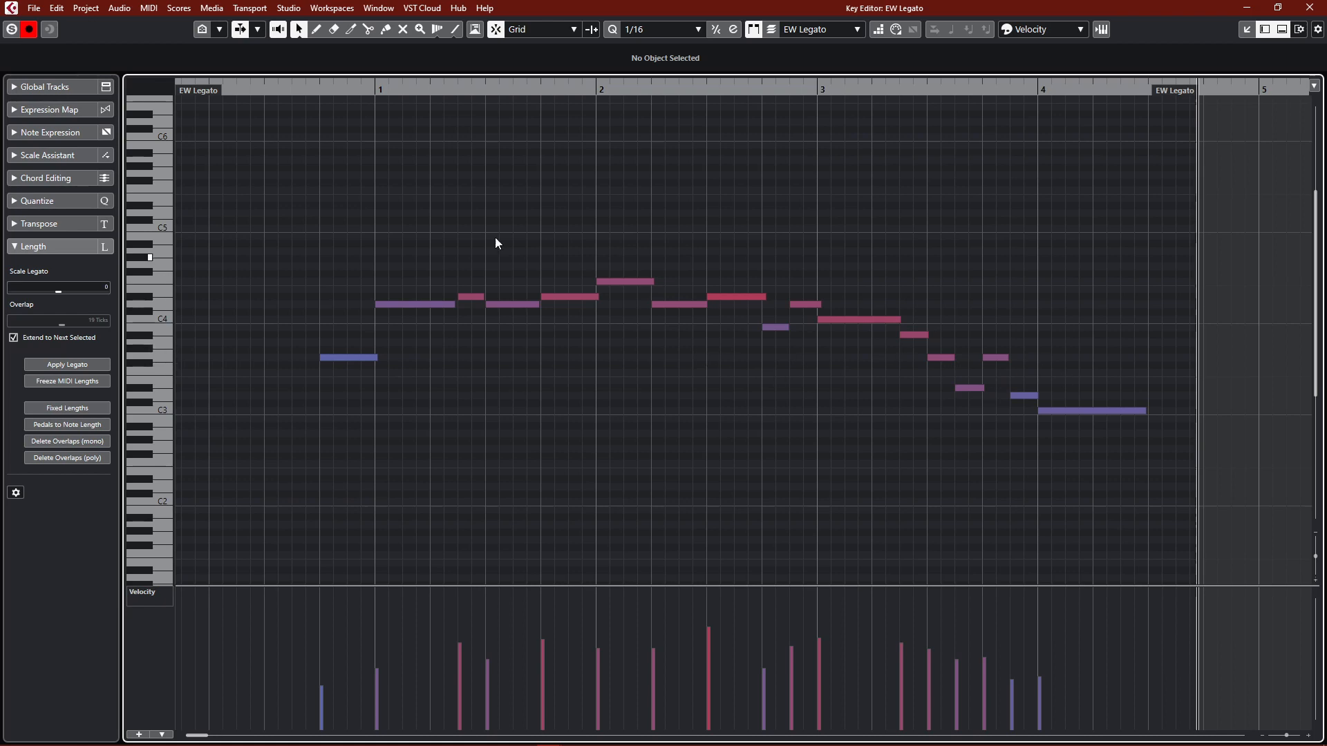
pyautogui.click(303, 84)
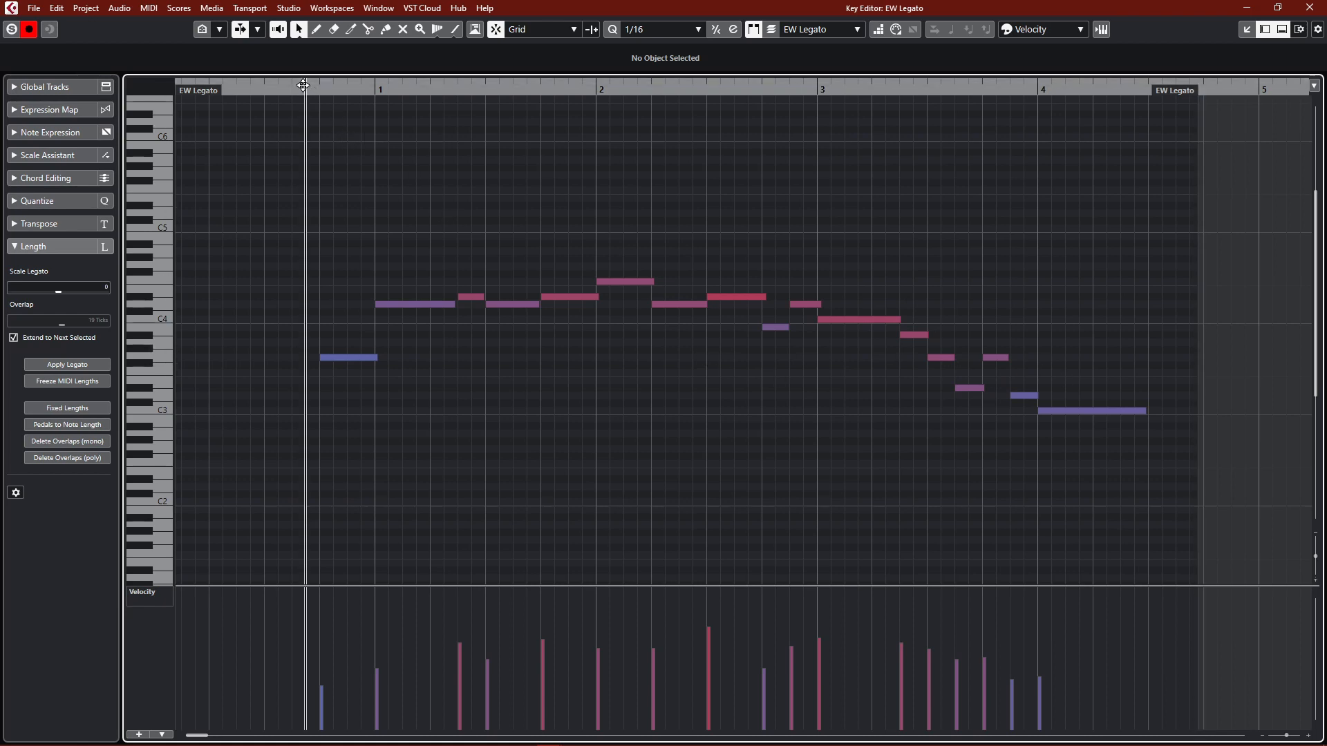
pyautogui.press('space')
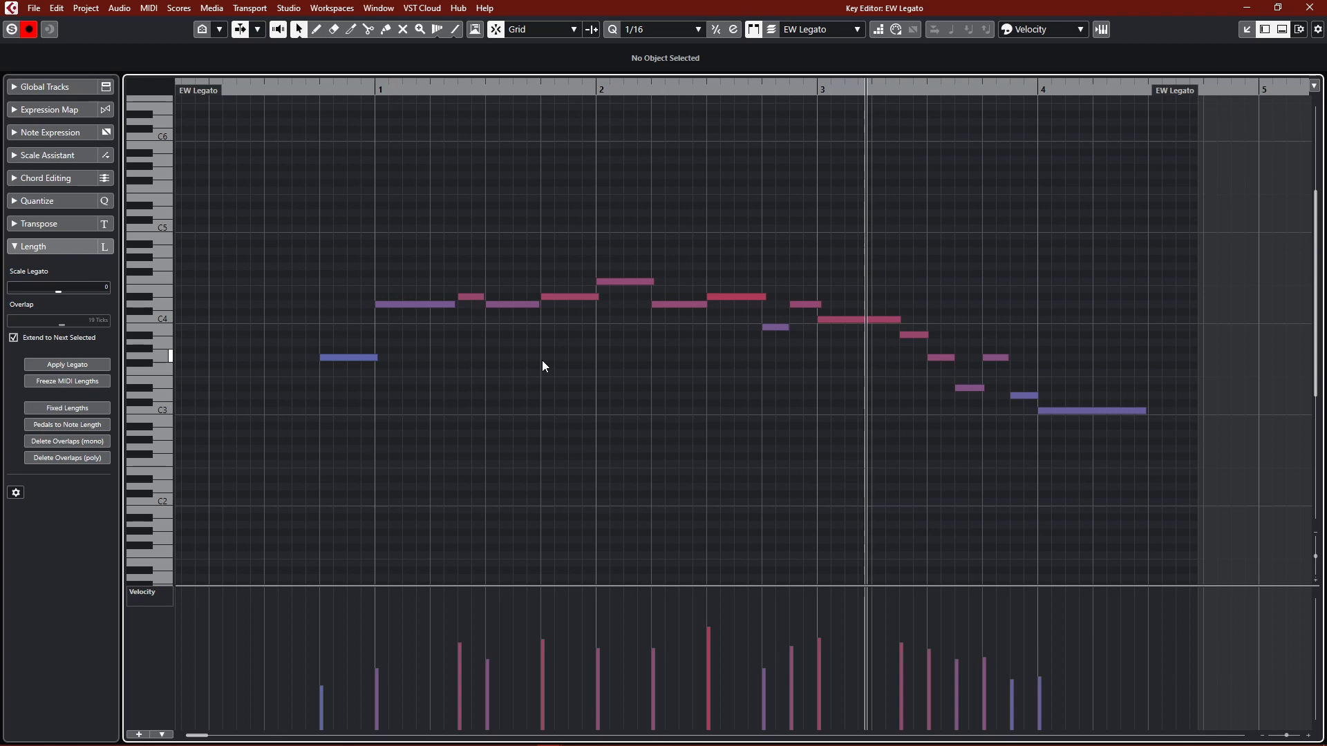
pyautogui.moveTo(339, 219); pyautogui.dragTo(1131, 502)
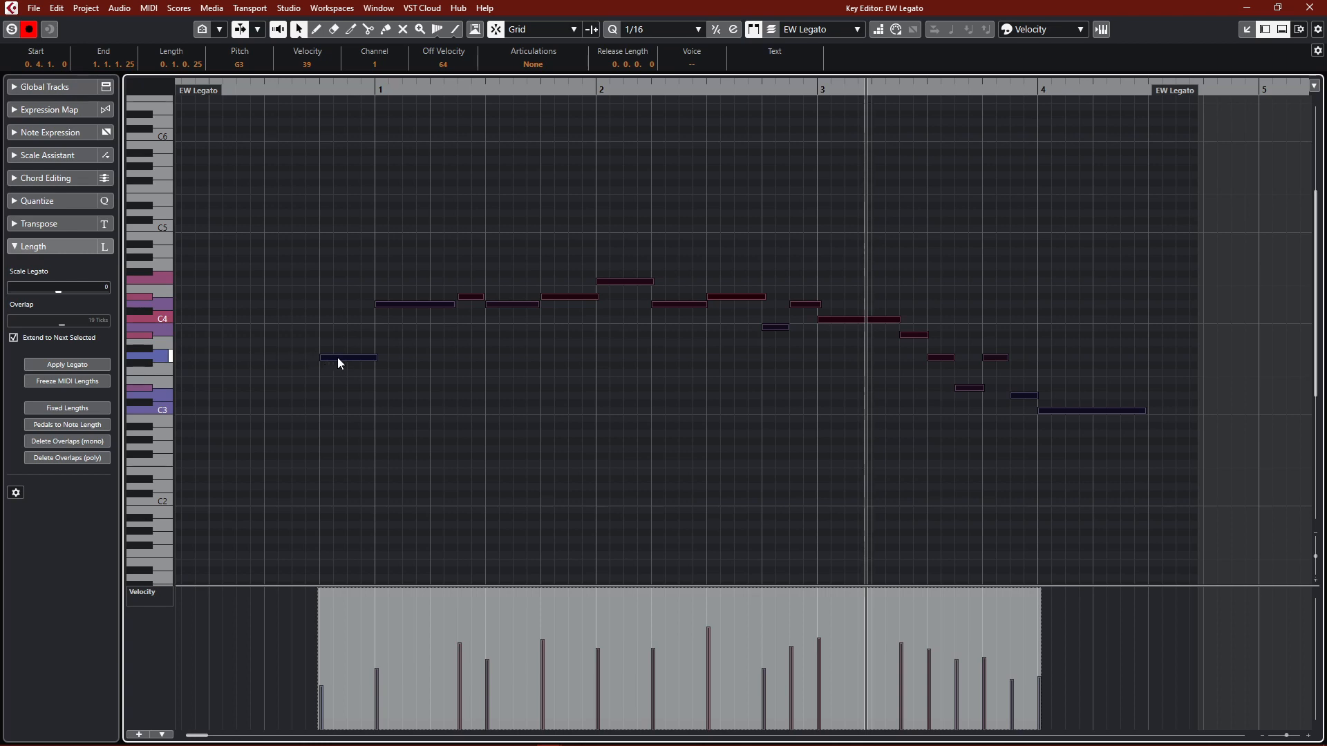
pyautogui.press('Return')
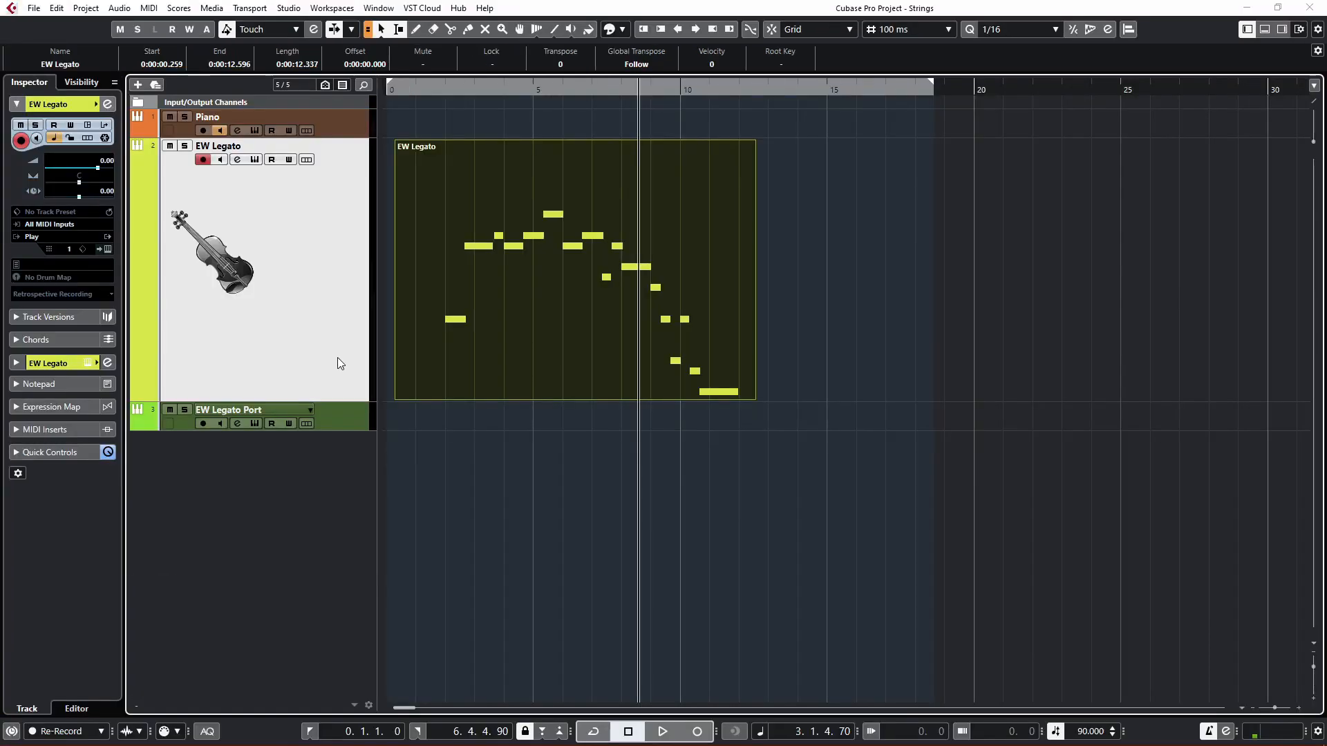
# - Set the EW Legato track's delay to -140 milliseconds
pyautogui.click(491, 429)
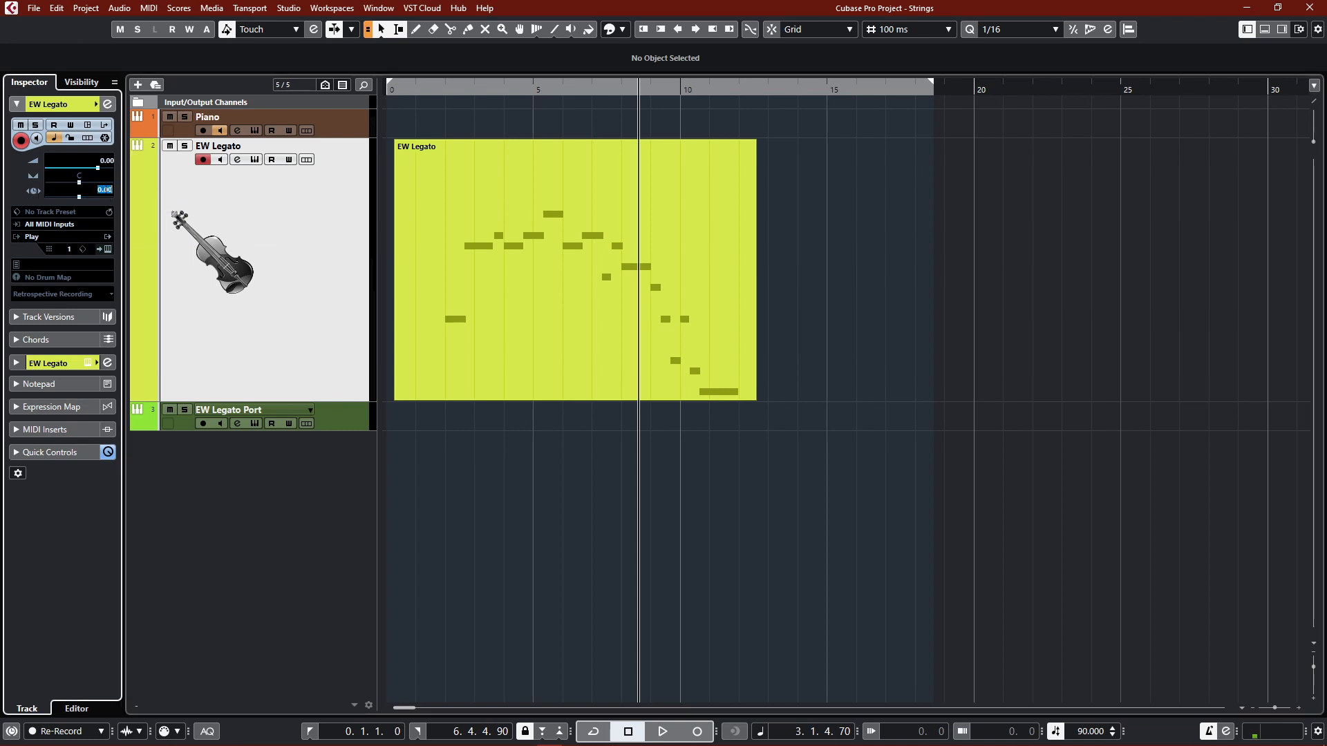
pyautogui.press('BackSpace')
pyautogui.write('-140')
pyautogui.press('Return')
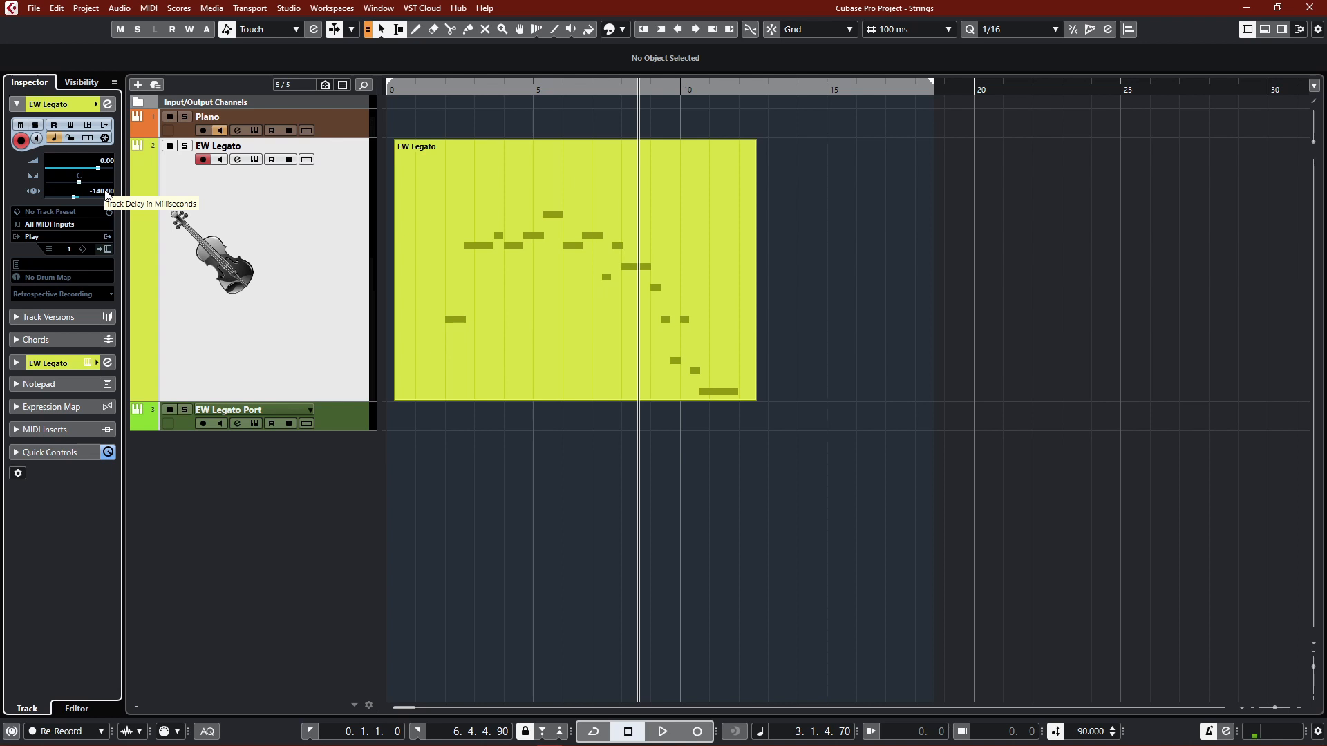
# - Play the EW Legato part from just before its first note to check its timing with the track delay
pyautogui.click(441, 91)
pyautogui.press('space')
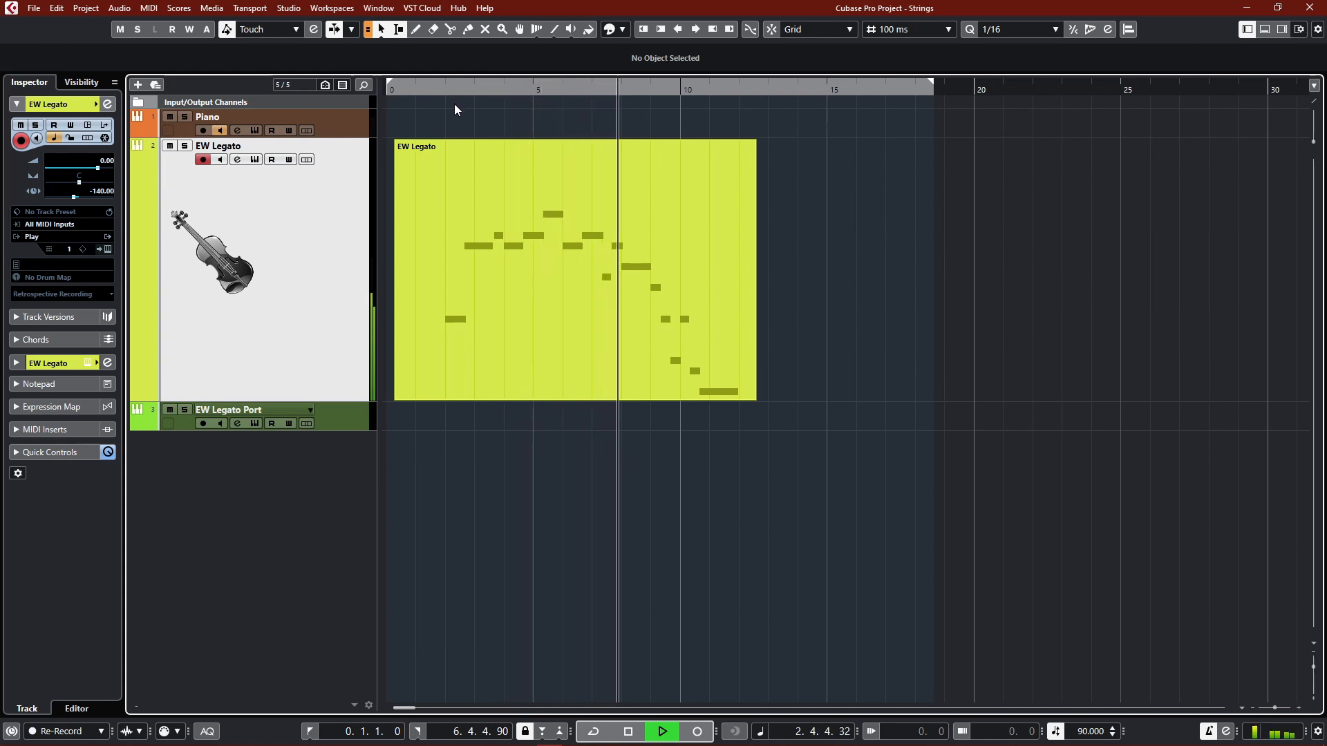
pyautogui.press('space')
pyautogui.click(479, 152)
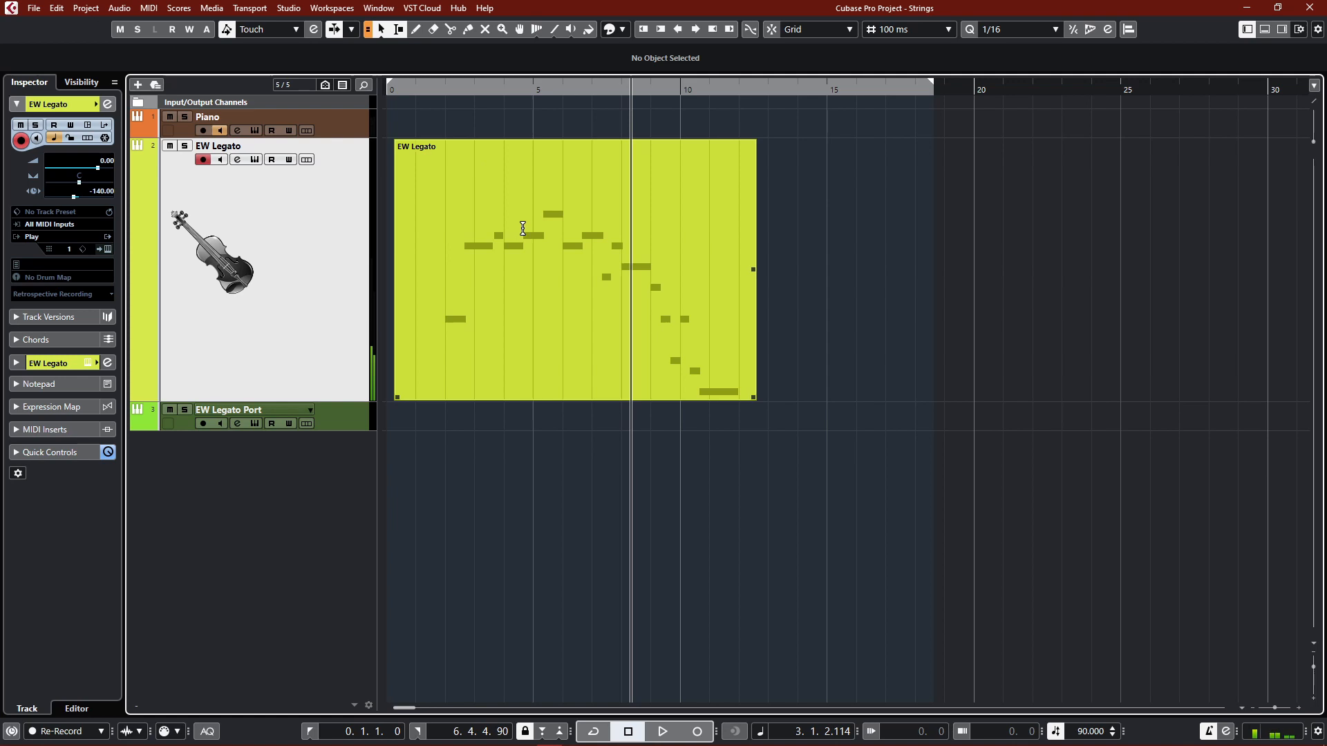
# - Trim the start of the melody's first note to 0.4.1.96 in the Key Editor and play back the transition
pyautogui.doubleClick(557, 385)
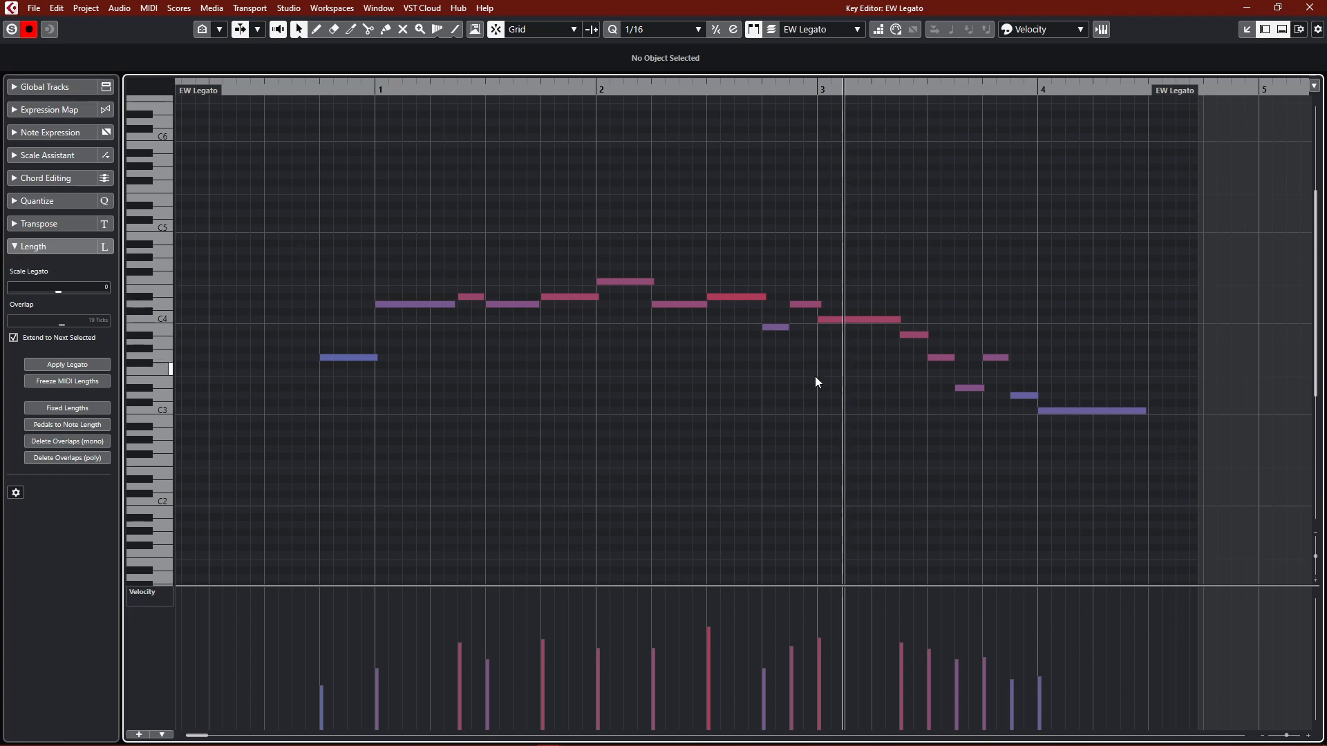
pyautogui.click(322, 358)
pyautogui.moveTo(324, 358); pyautogui.dragTo(335, 358)
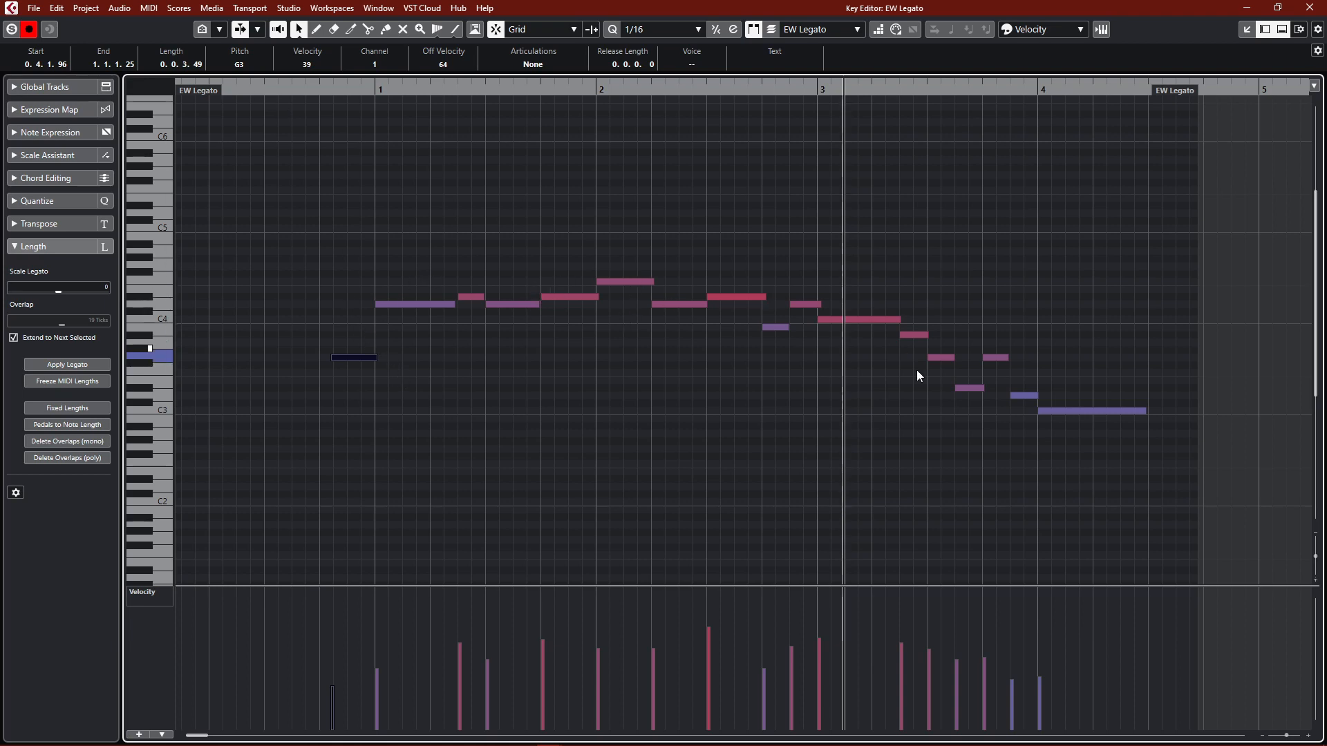
pyautogui.click(278, 90)
pyautogui.press('space')
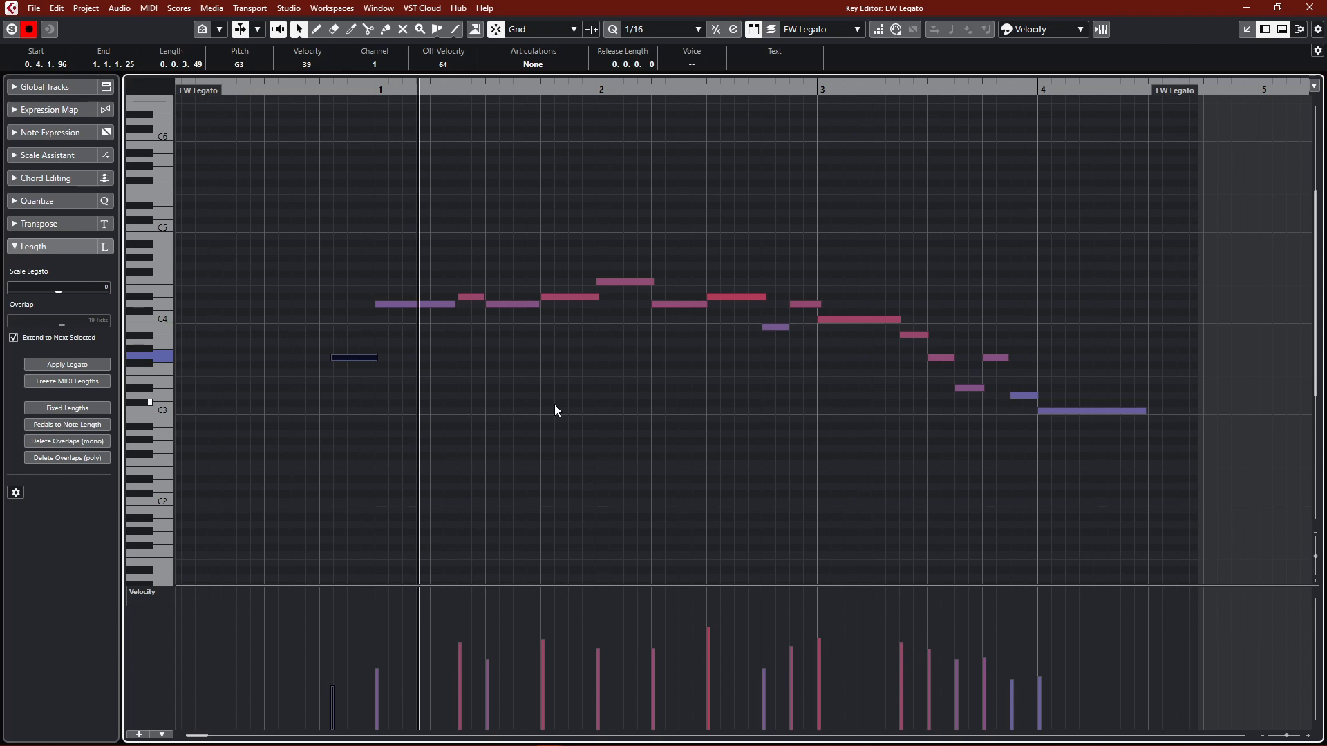
pyautogui.click(550, 425)
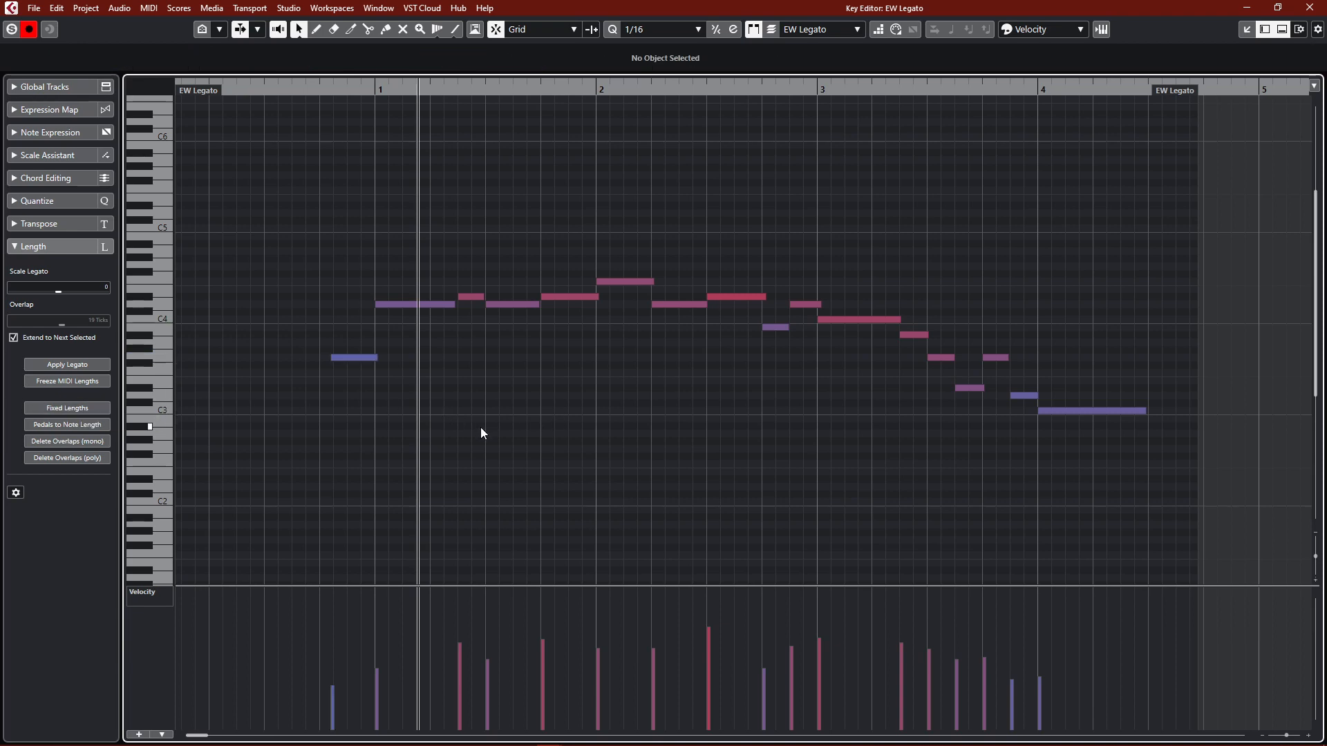
# - Try extending the end of the second note so it overlaps the following note, and undo the length changes
pyautogui.hotkey('ctrl', 'z')
pyautogui.click(459, 305)
pyautogui.moveTo(461, 305); pyautogui.dragTo(465, 304)
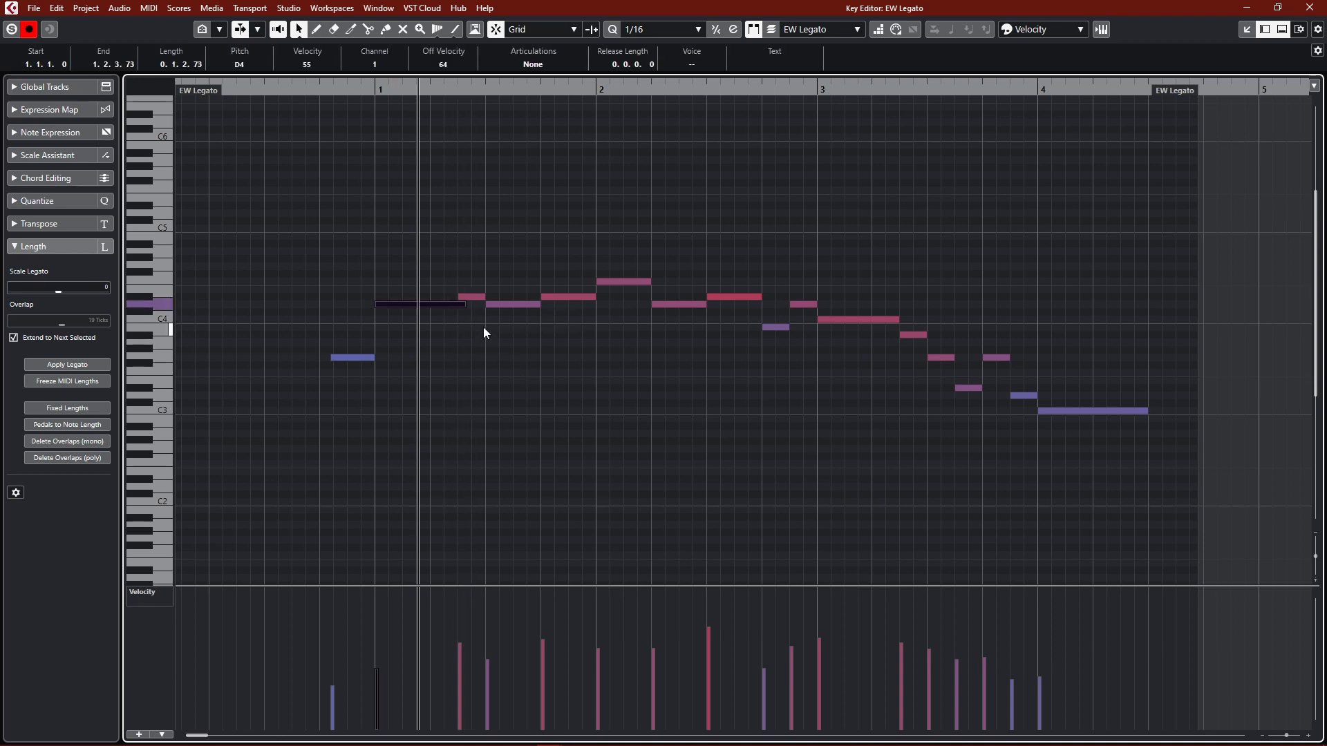
pyautogui.hotkey('ctrl', 'z')
pyautogui.moveTo(457, 305); pyautogui.dragTo(463, 308)
pyautogui.hotkey('ctrl', 'z')
pyautogui.click(463, 390)
# - Try slightly overlapping all notes from the second one onward and inspect the overlaps up close
pyautogui.moveTo(379, 226); pyautogui.dragTo(1185, 418)
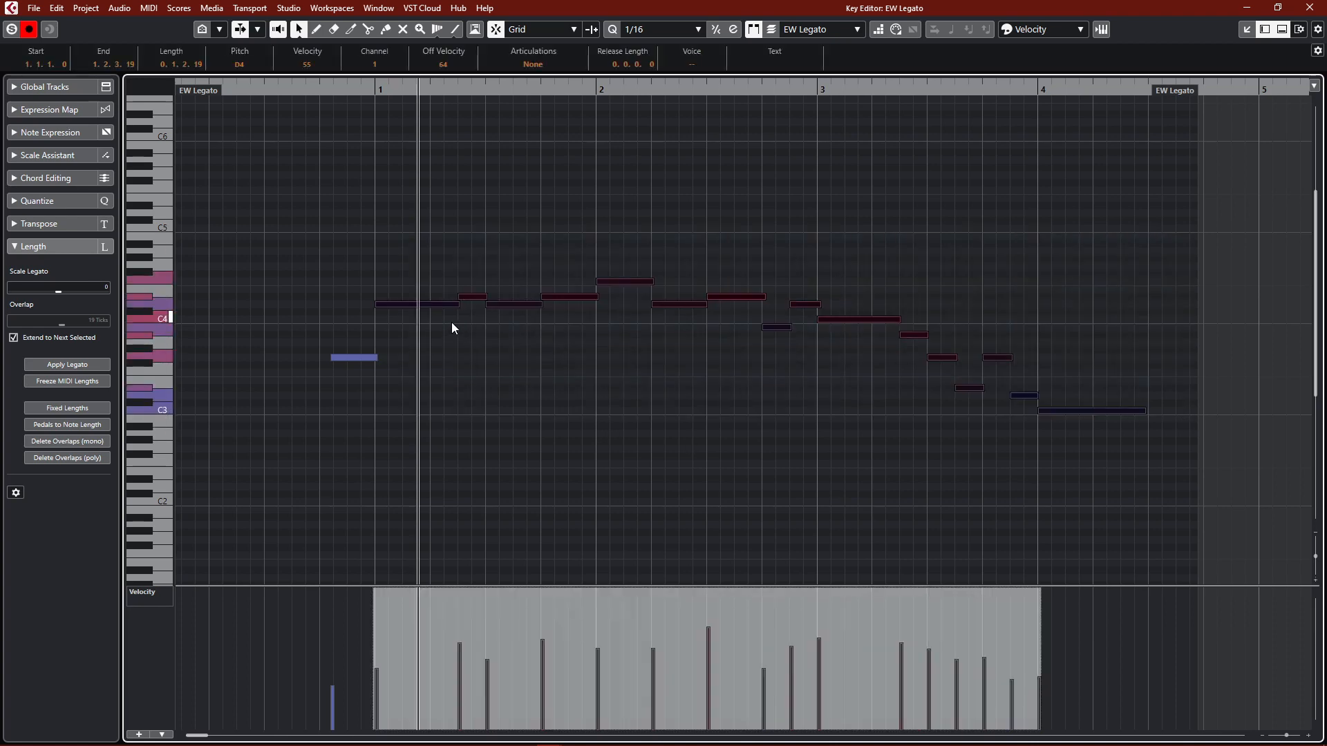
pyautogui.keyDown('ctrl'); pyautogui.scroll(4, 450, 322); pyautogui.keyUp('ctrl')
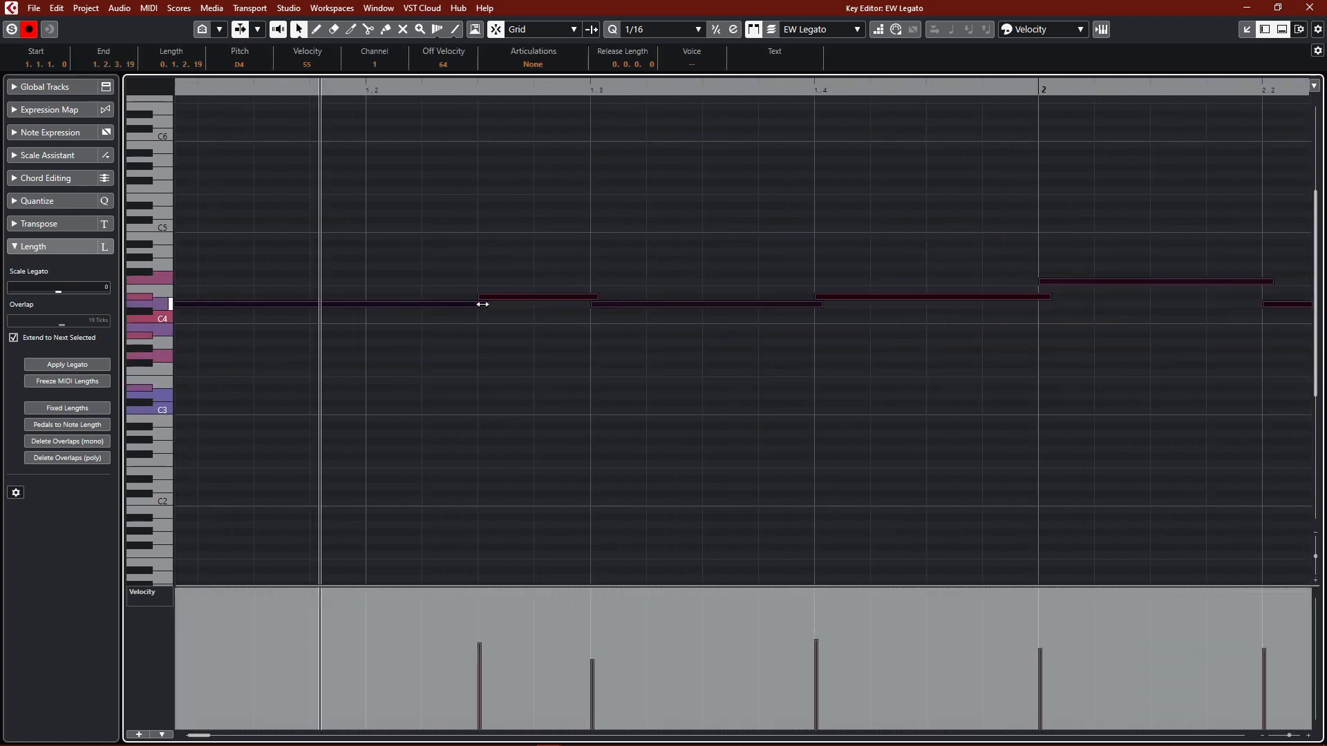
pyautogui.keyDown('ctrl'); pyautogui.scroll(-4, 483, 388); pyautogui.keyUp('ctrl')
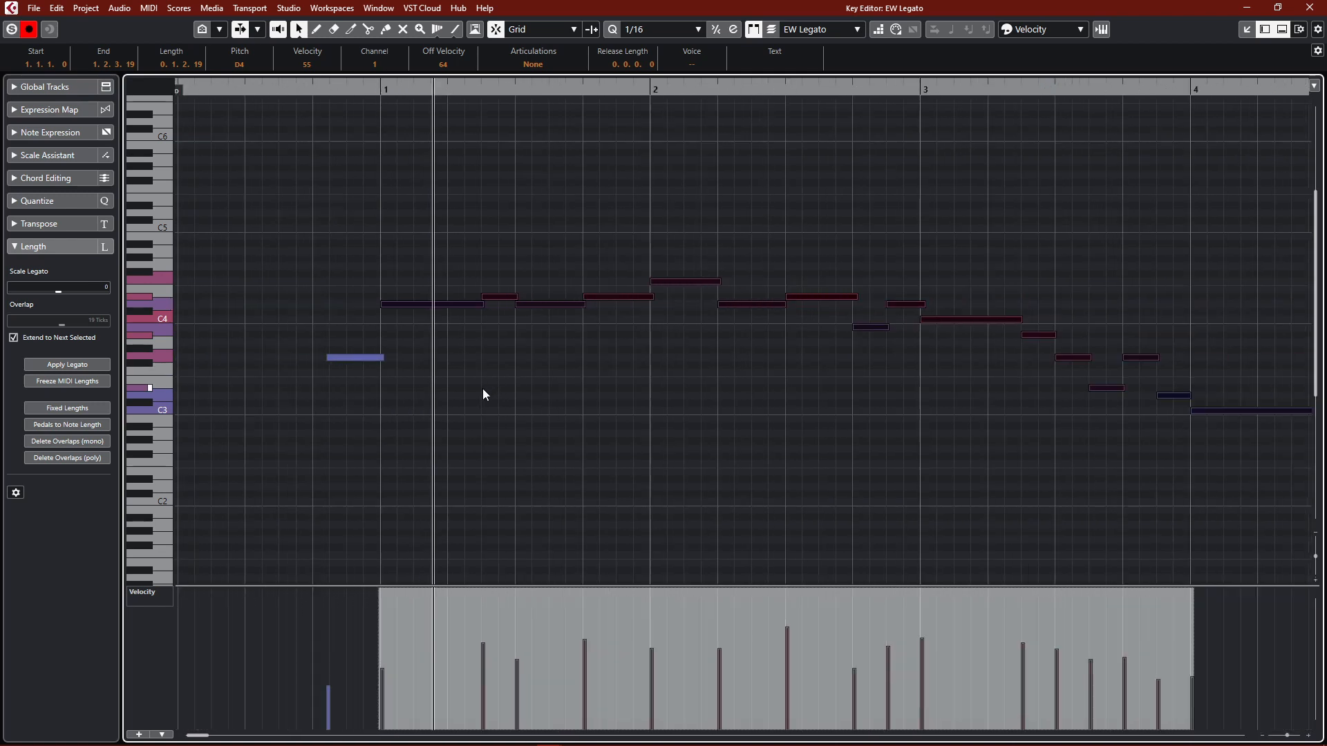
pyautogui.click(479, 387)
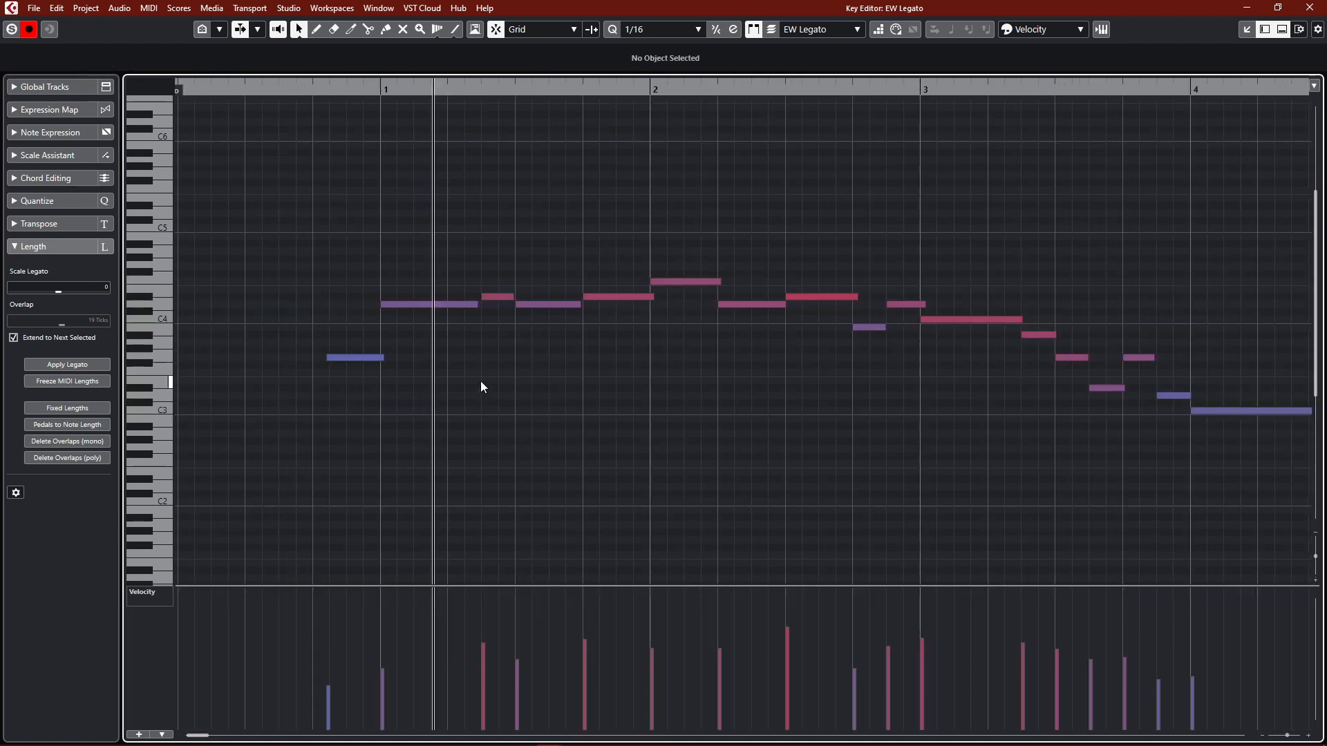
# - Apply legato lengths to all notes with Scale Legato at 100 and an overlap of 19 ticks
pyautogui.moveTo(362, 226); pyautogui.dragTo(1270, 517)
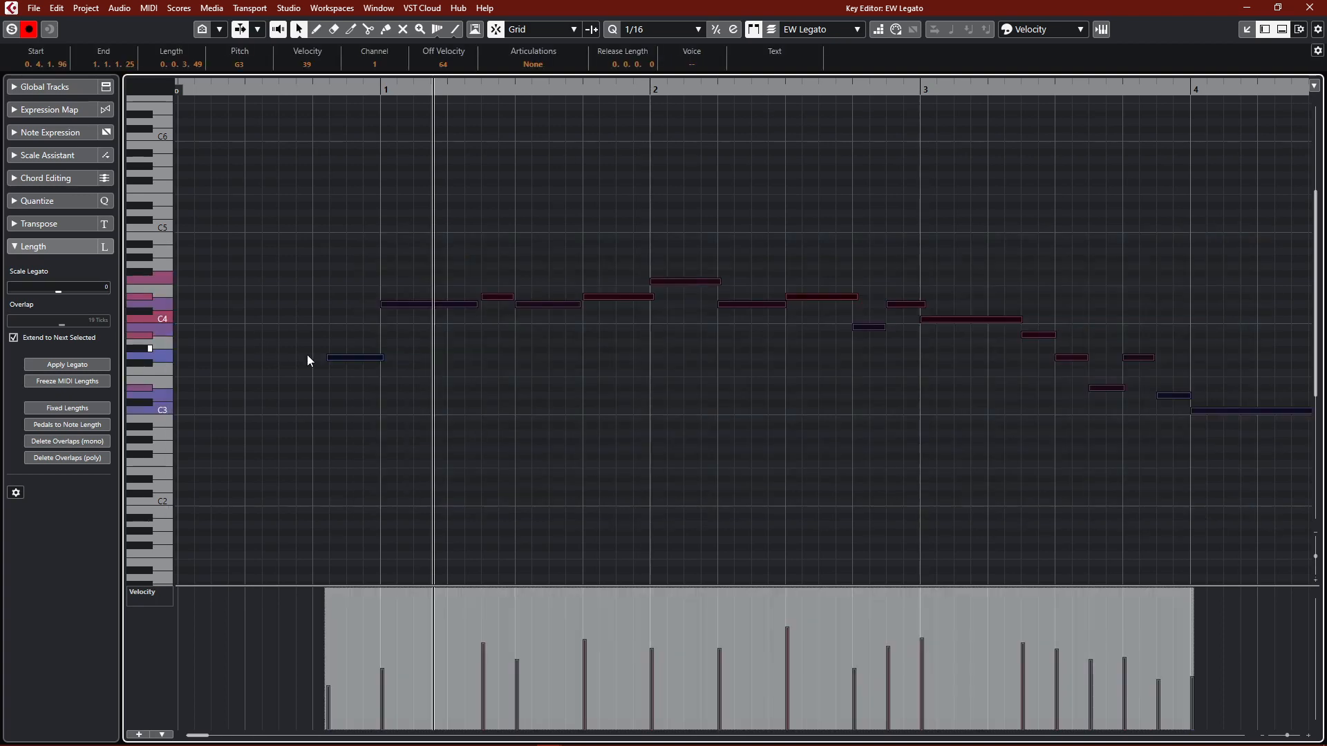
pyautogui.hotkey('alt', 'l')
pyautogui.moveTo(59, 292)
pyautogui.mouseDown()
pyautogui.moveTo(121, 296)
pyautogui.moveTo(80, 297)
pyautogui.mouseUp()
pyautogui.keyDown('ctrl'); pyautogui.click(63, 325); pyautogui.keyUp('ctrl')
pyautogui.moveTo(60, 325)
pyautogui.mouseDown()
pyautogui.moveTo(84, 326)
pyautogui.moveTo(62, 327)
pyautogui.mouseUp()
# - Undo and redo the legato length change to compare, and play the melody from just before the first note
pyautogui.hotkey('ctrl', 'z')
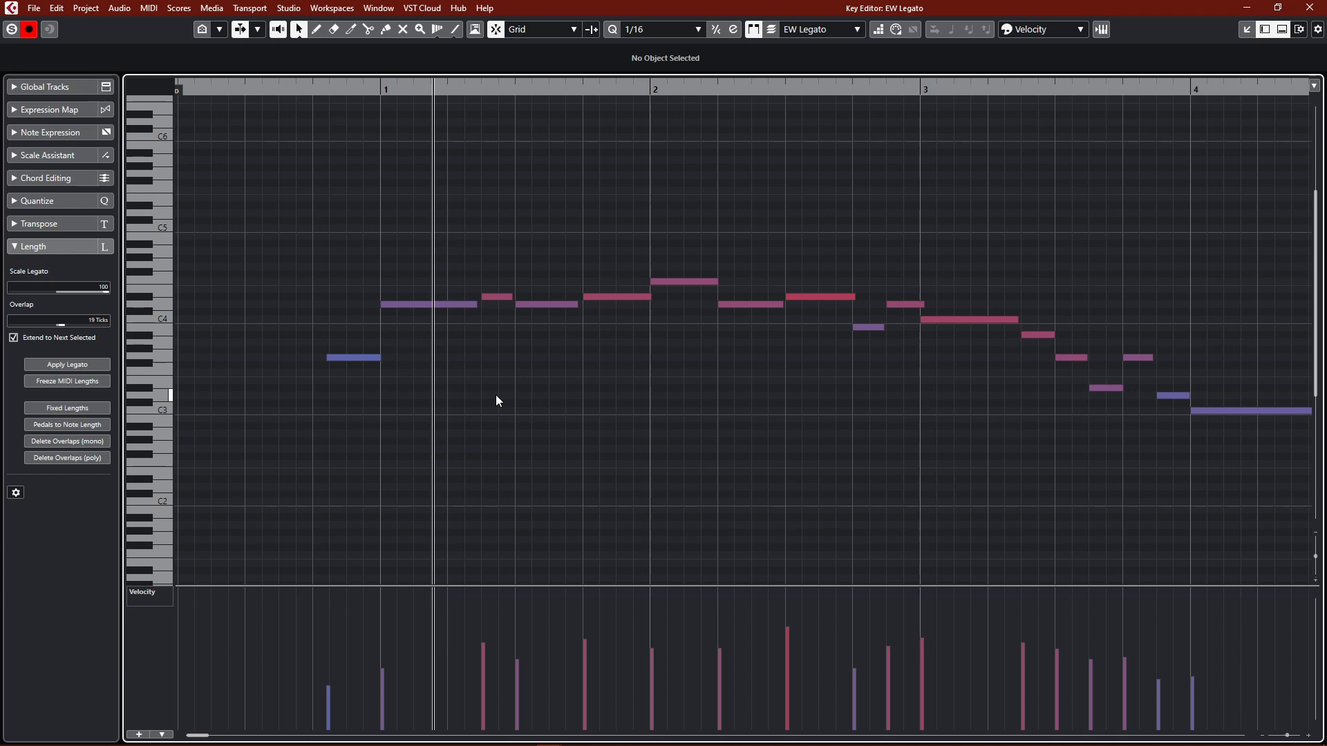
pyautogui.hotkey('ctrl', 'shift', 'z')
pyautogui.press('space')
pyautogui.click(292, 90)
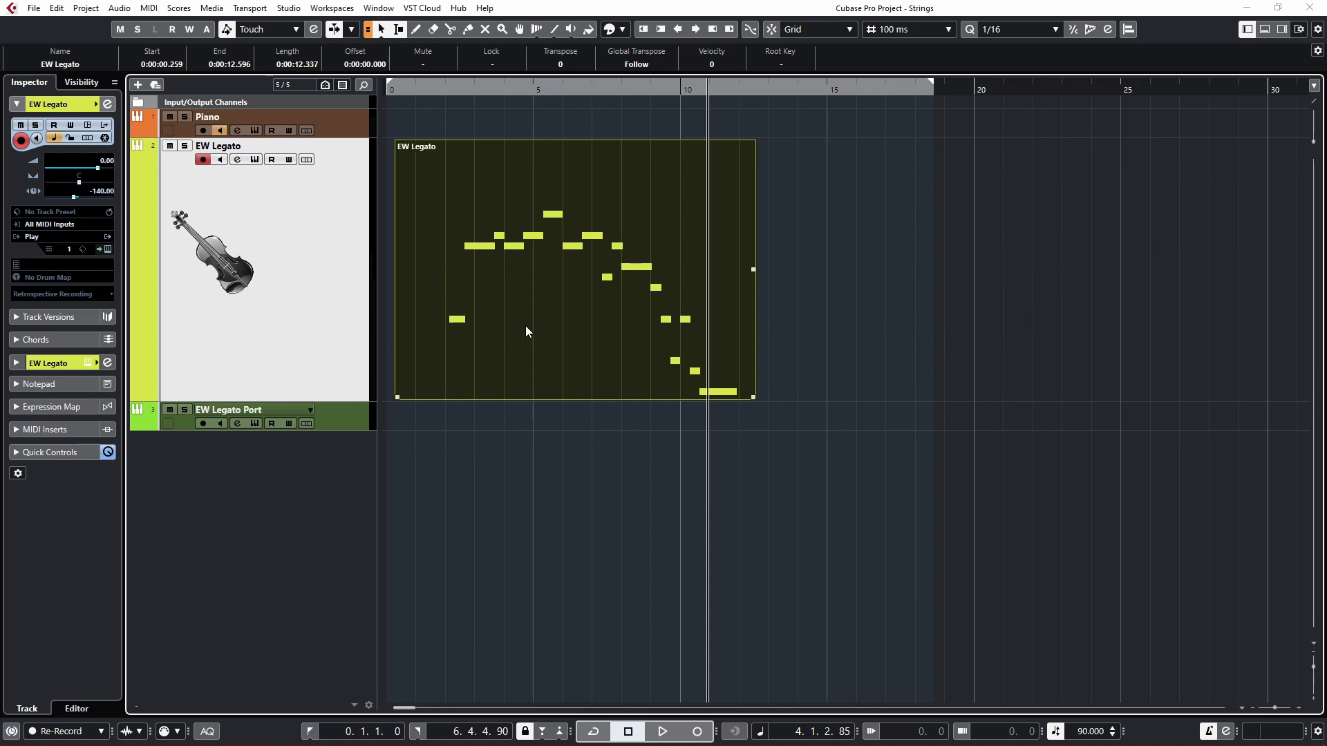
# - Select the EW Legato Port track and check which Hollywood Strings patch its instrument has loaded
pyautogui.click(350, 414)
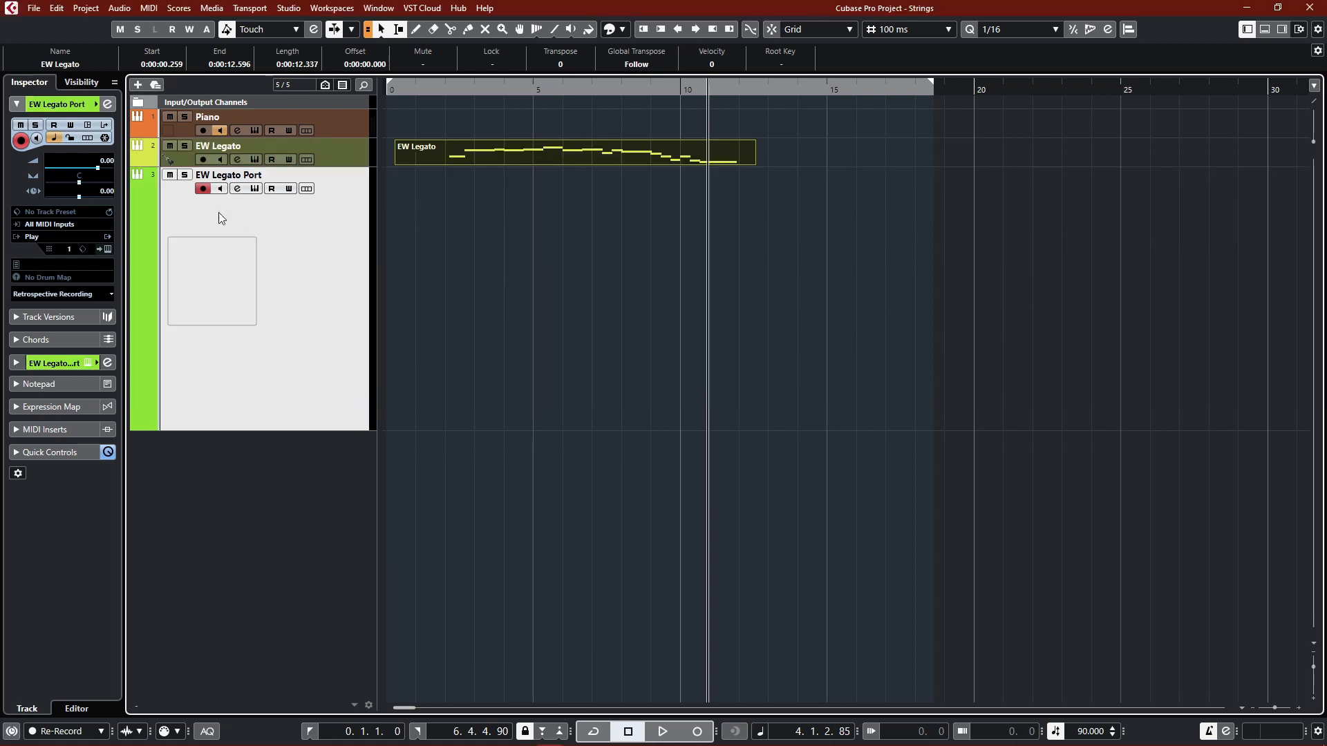
pyautogui.doubleClick(346, 265)
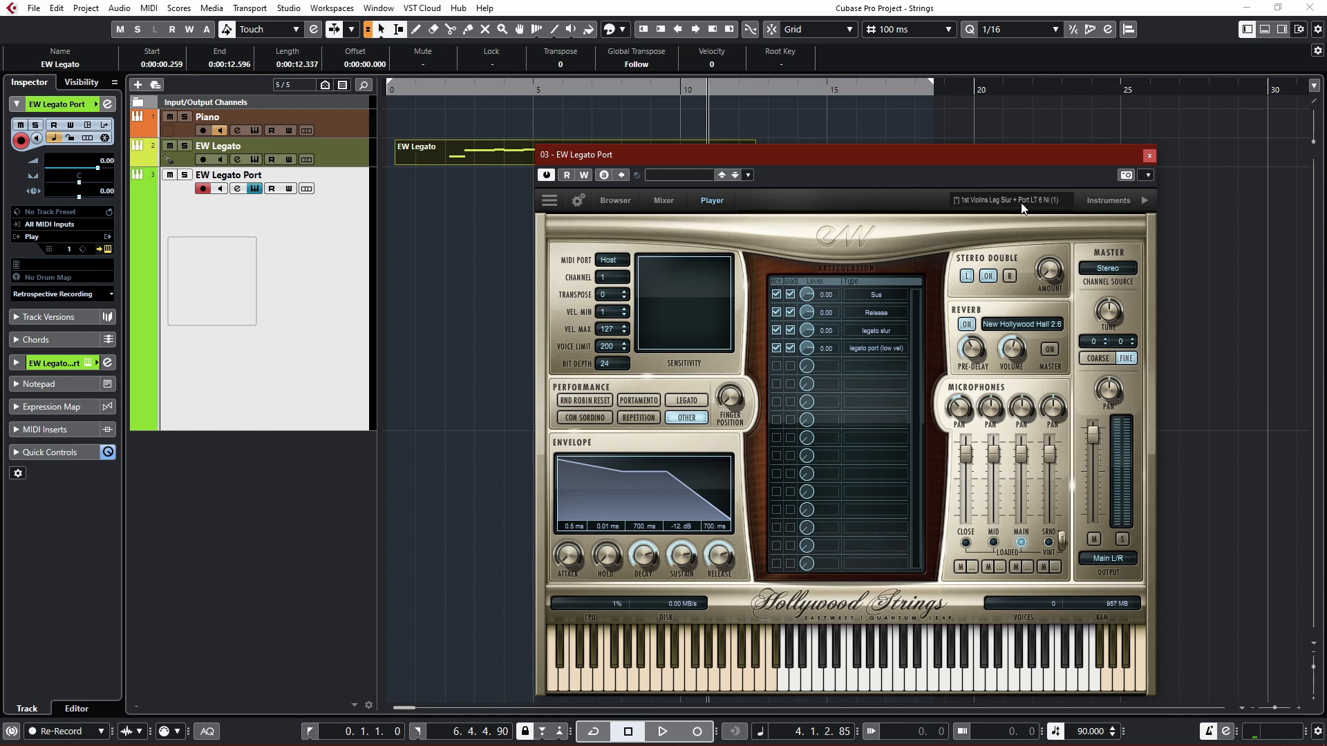
pyautogui.click(1149, 155)
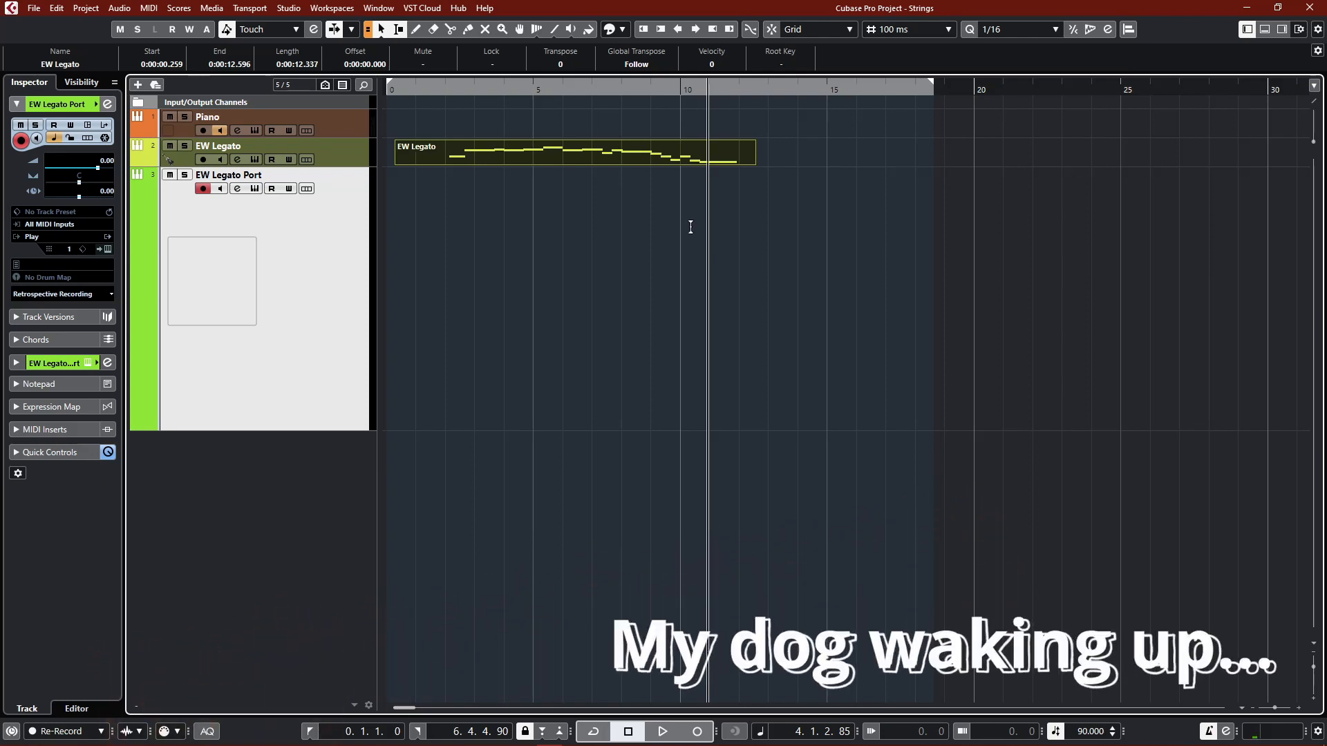
# - Return the playhead to the project start and select the Piano and EW Legato Port tracks in turn to compare them
pyautogui.press('Home')
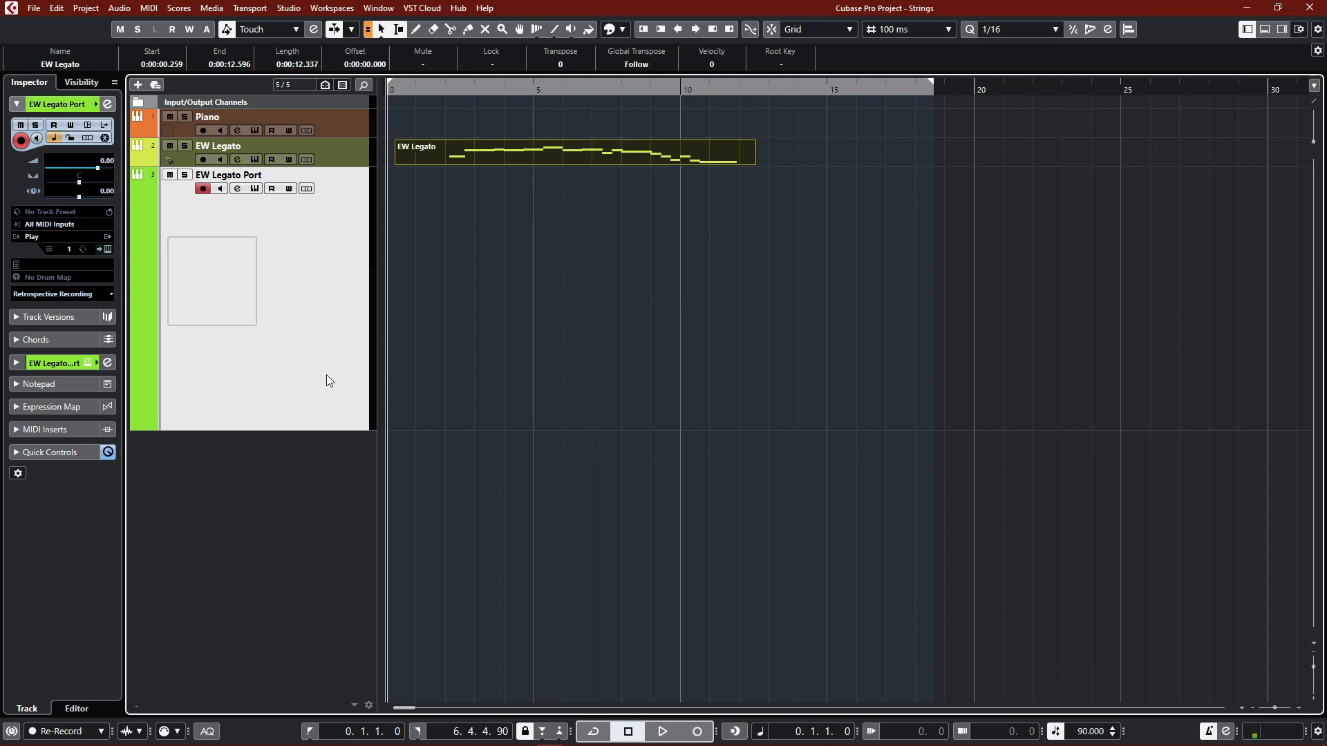
pyautogui.click(347, 128)
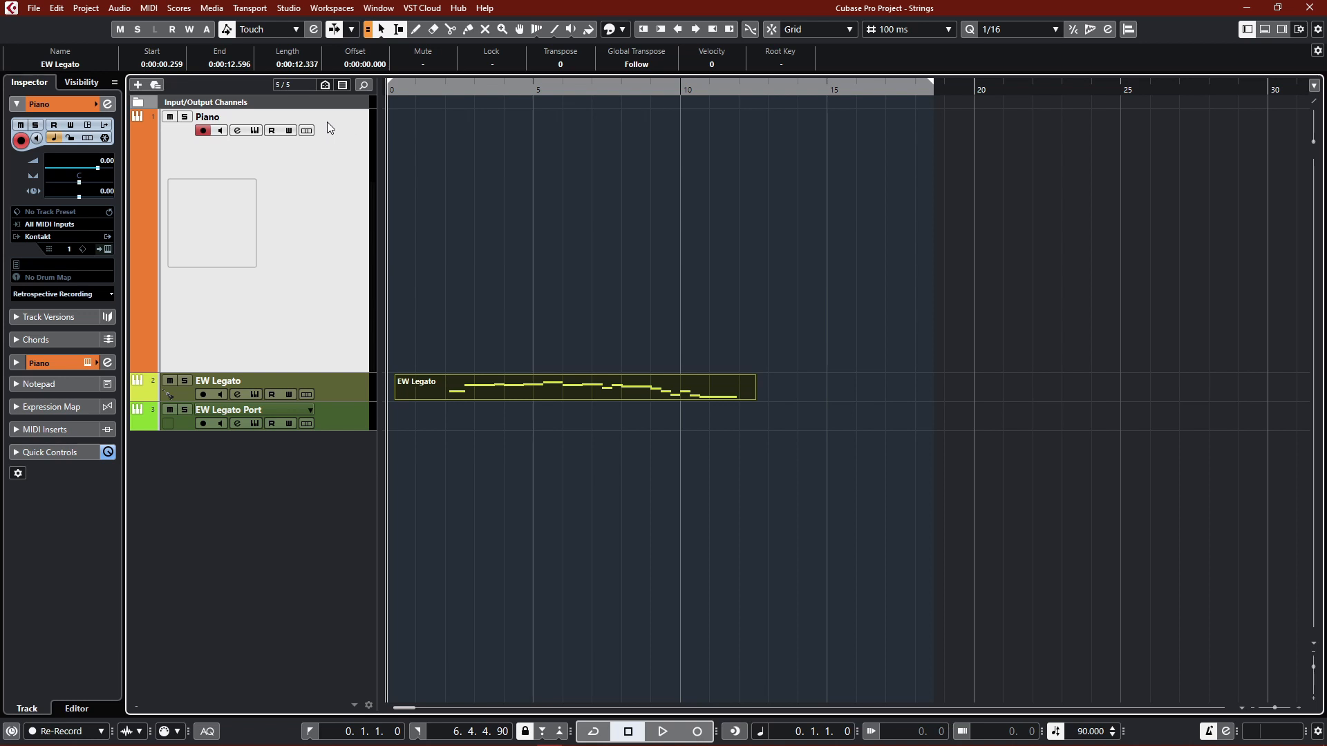
pyautogui.click(349, 404)
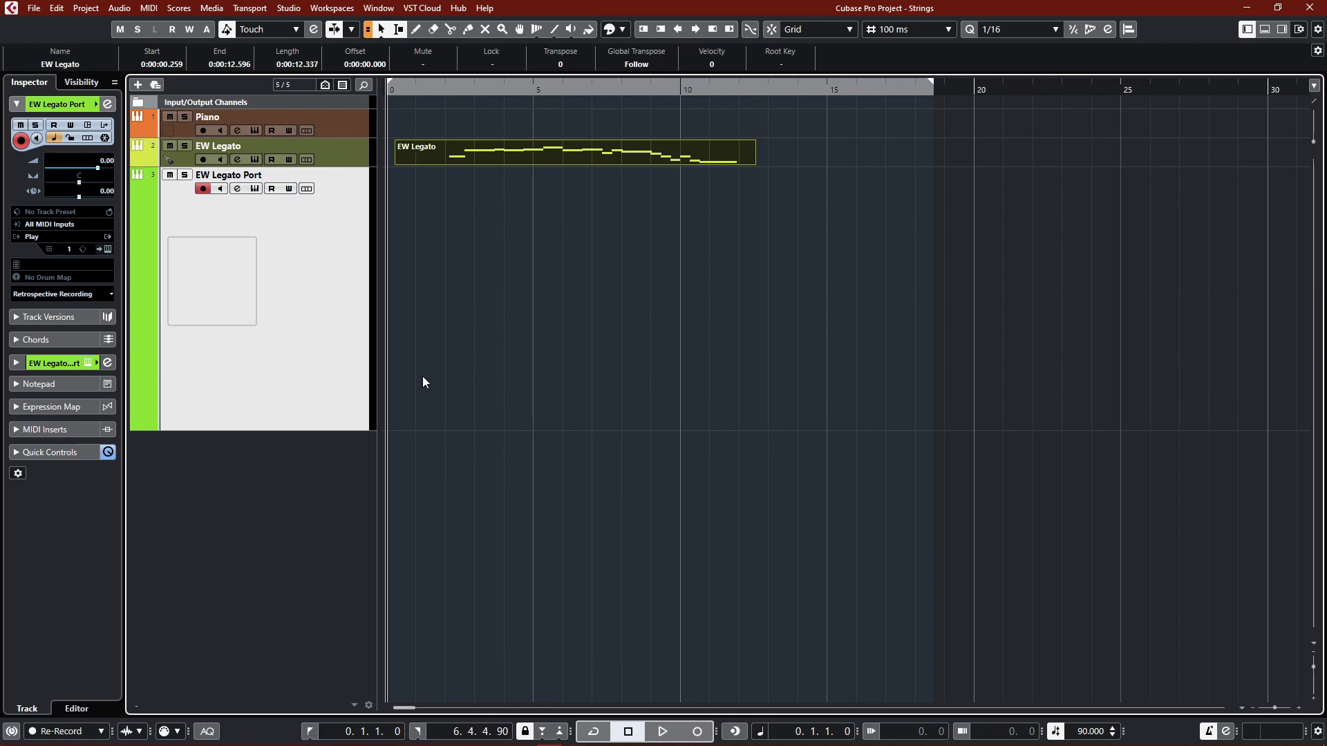
# - Enable the MIDI Modifiers insert on the EW Legato Port track with a velocity shift of 126
pyautogui.click(64, 430)
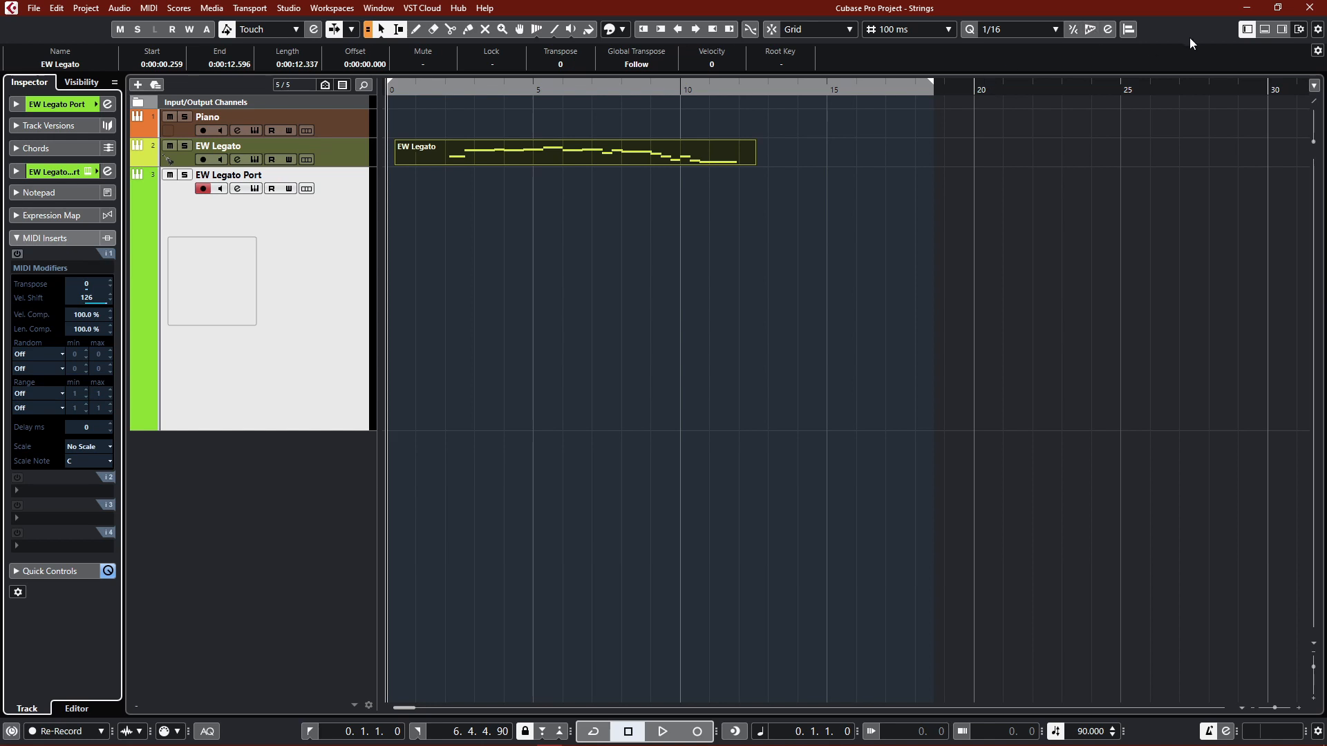
pyautogui.click(1246, 32)
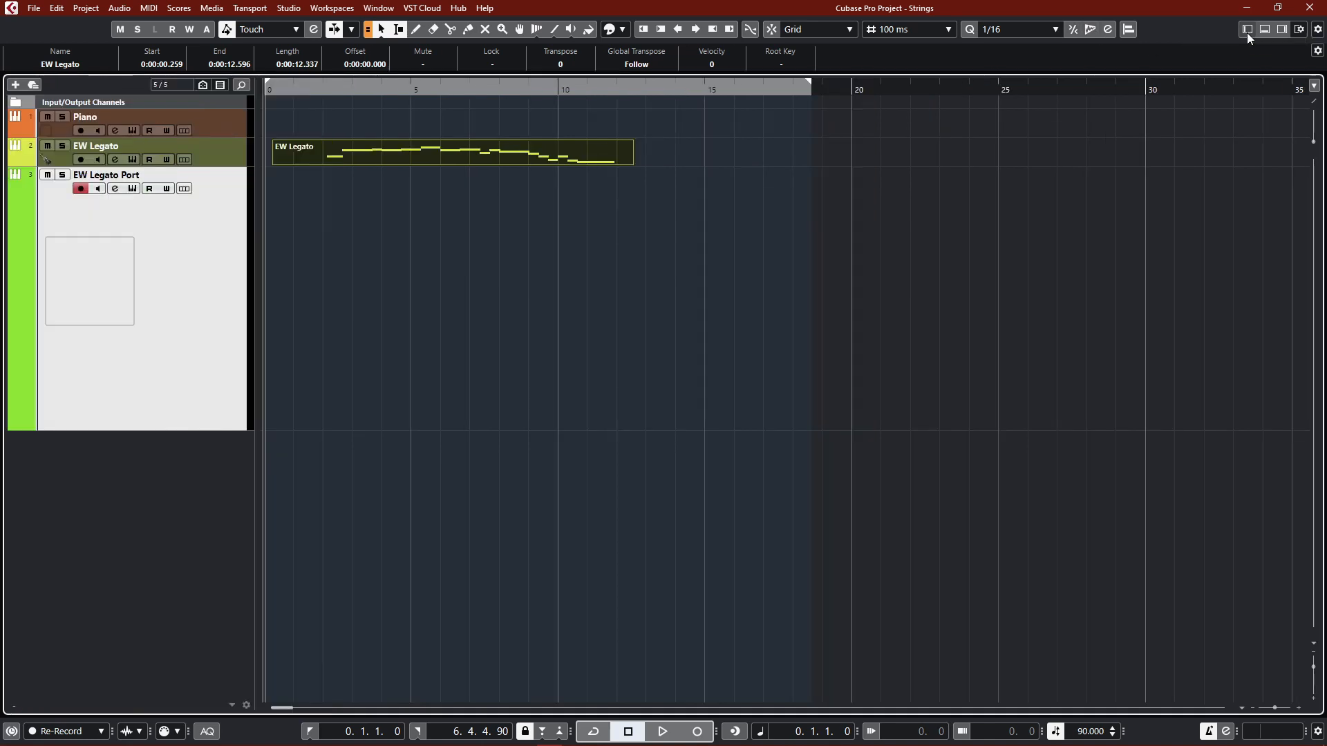
pyautogui.click(1247, 32)
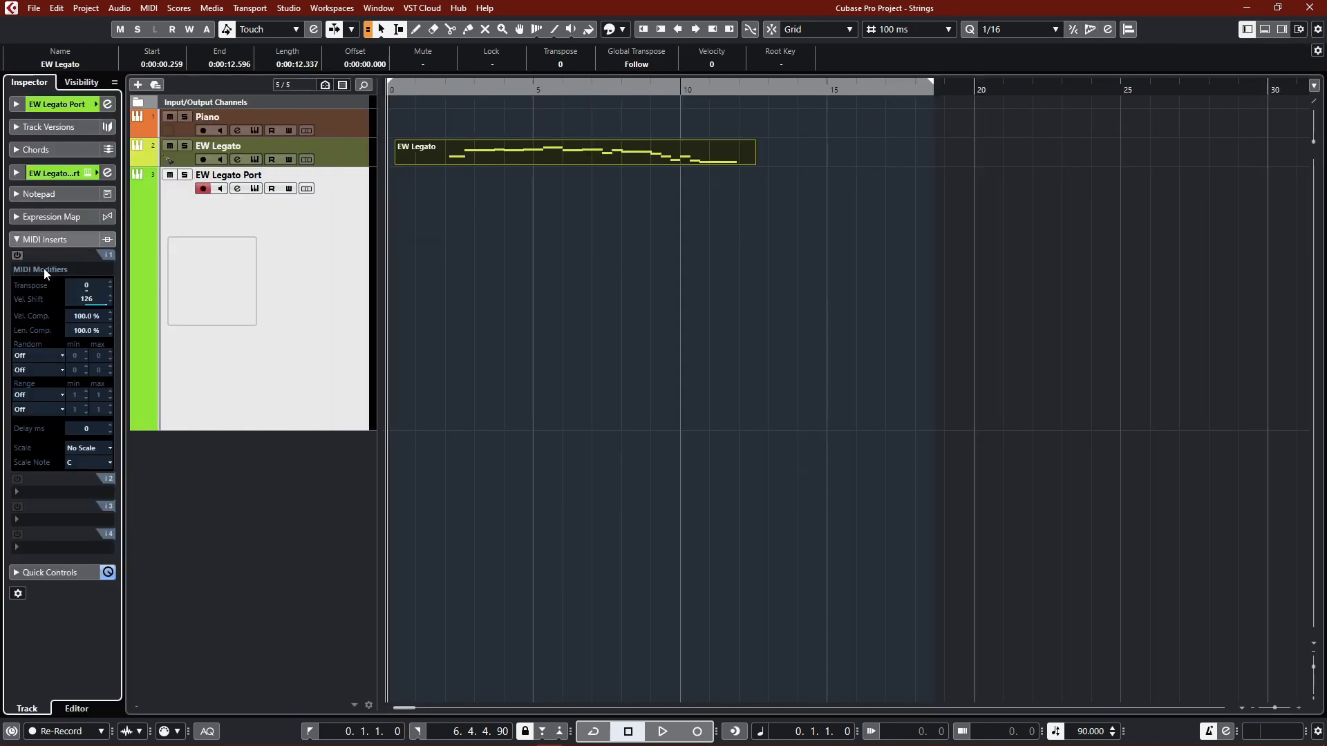
pyautogui.click(17, 255)
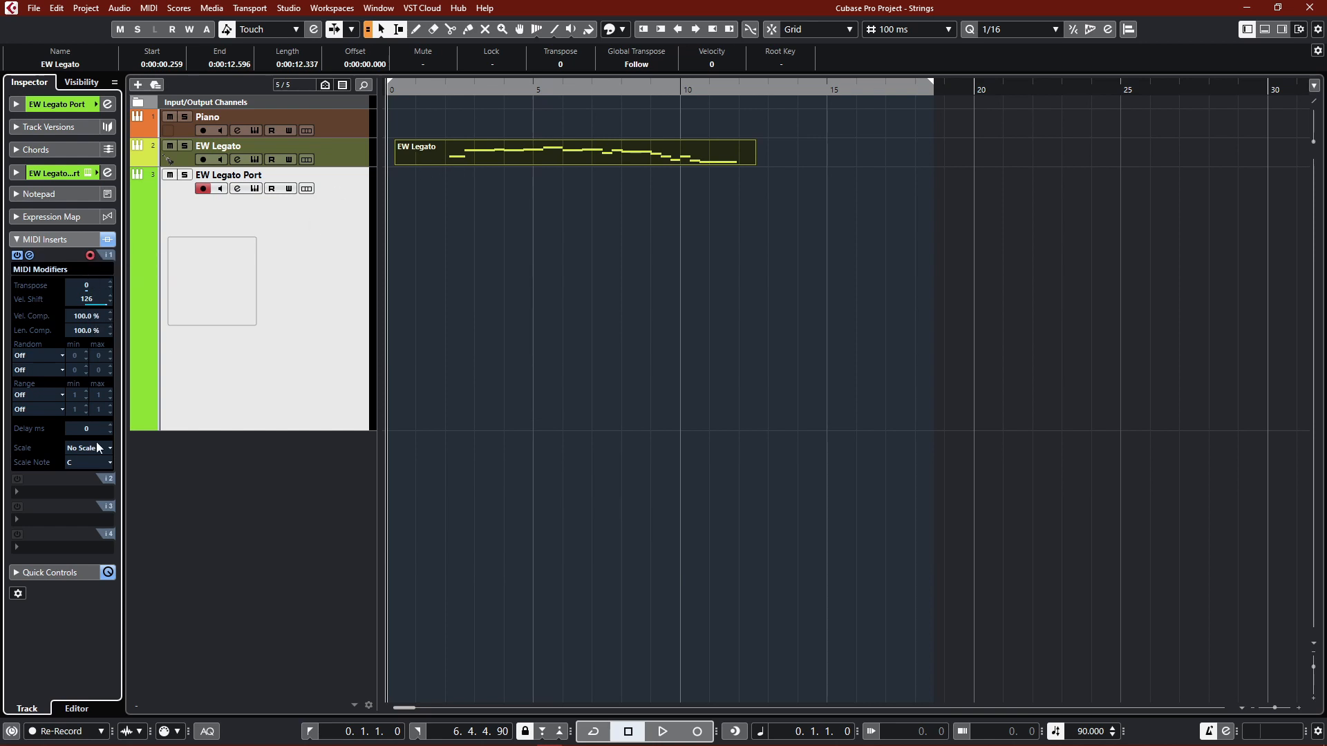
pyautogui.moveTo(106, 304); pyautogui.dragTo(146, 321)
# - Try a MIDI Modifiers insert with a raised velocity shift on the Piano track and remove it again
pyautogui.click(346, 121)
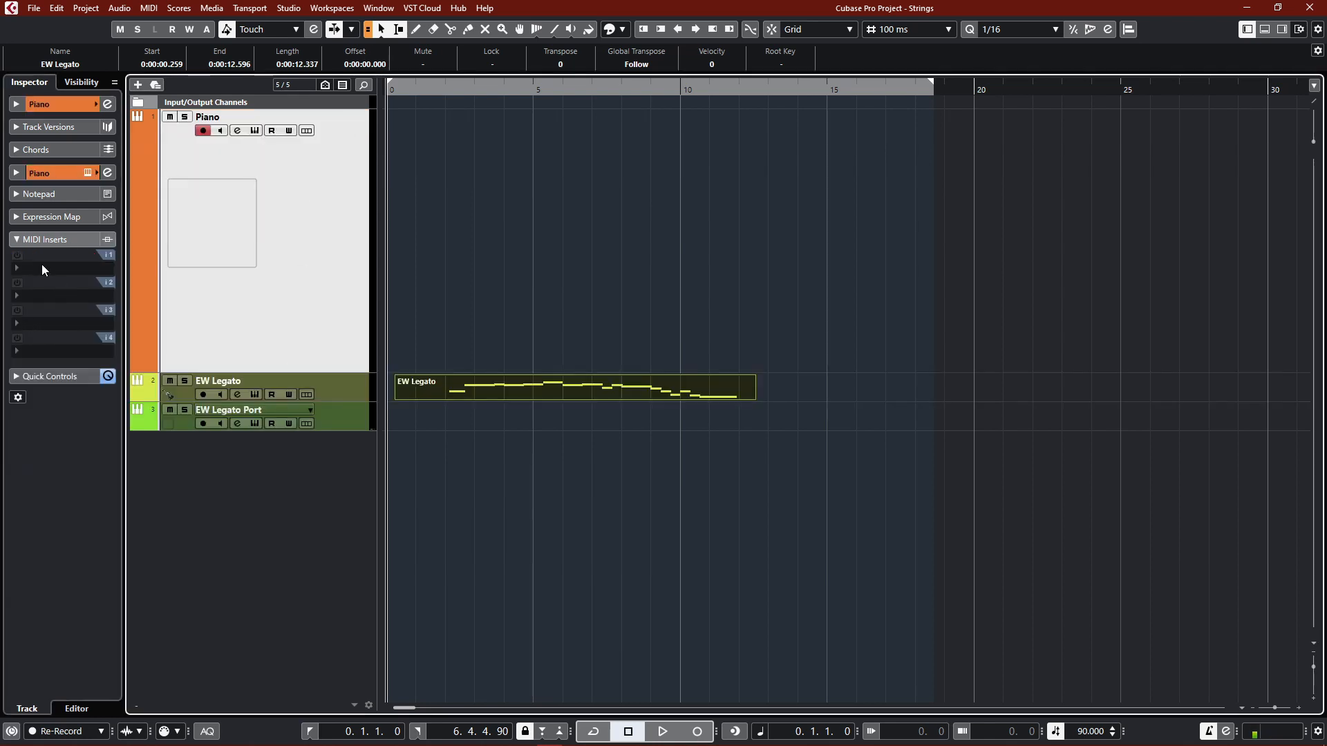
pyautogui.click(40, 263)
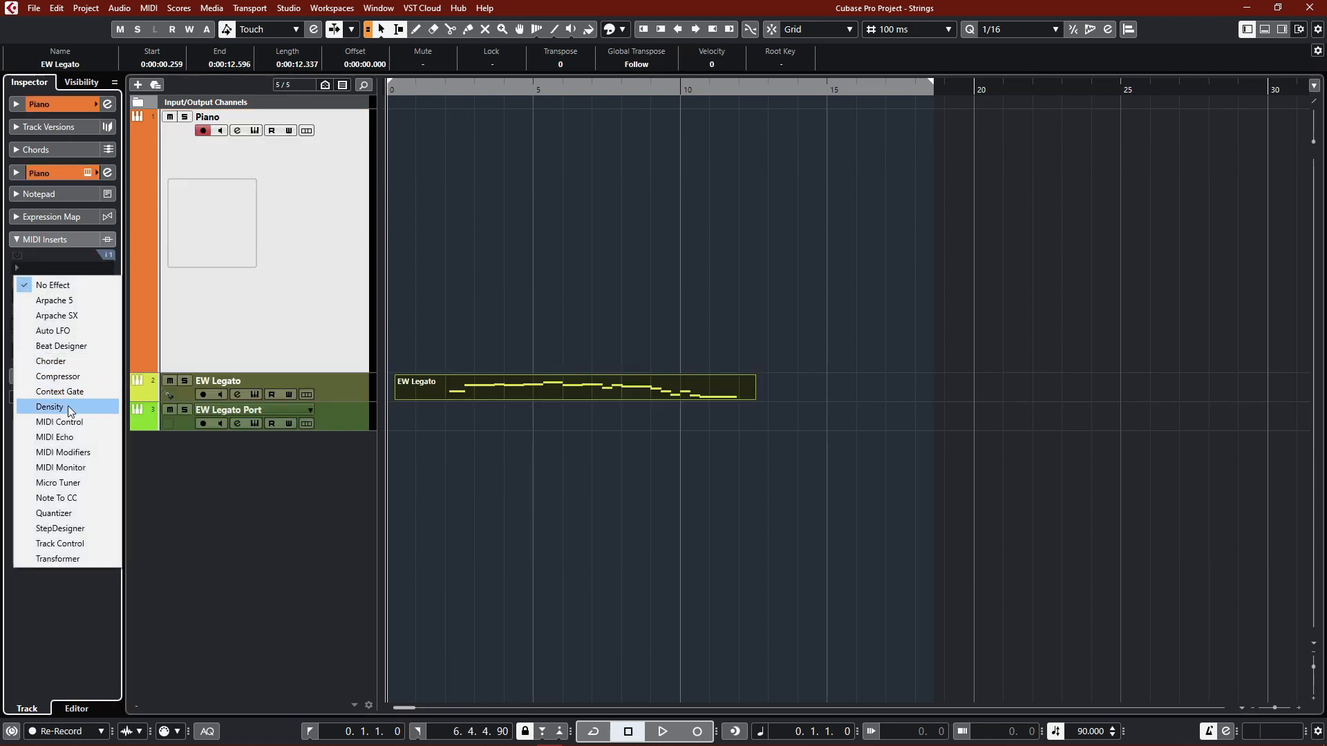
pyautogui.click(69, 452)
pyautogui.moveTo(88, 302); pyautogui.dragTo(121, 322)
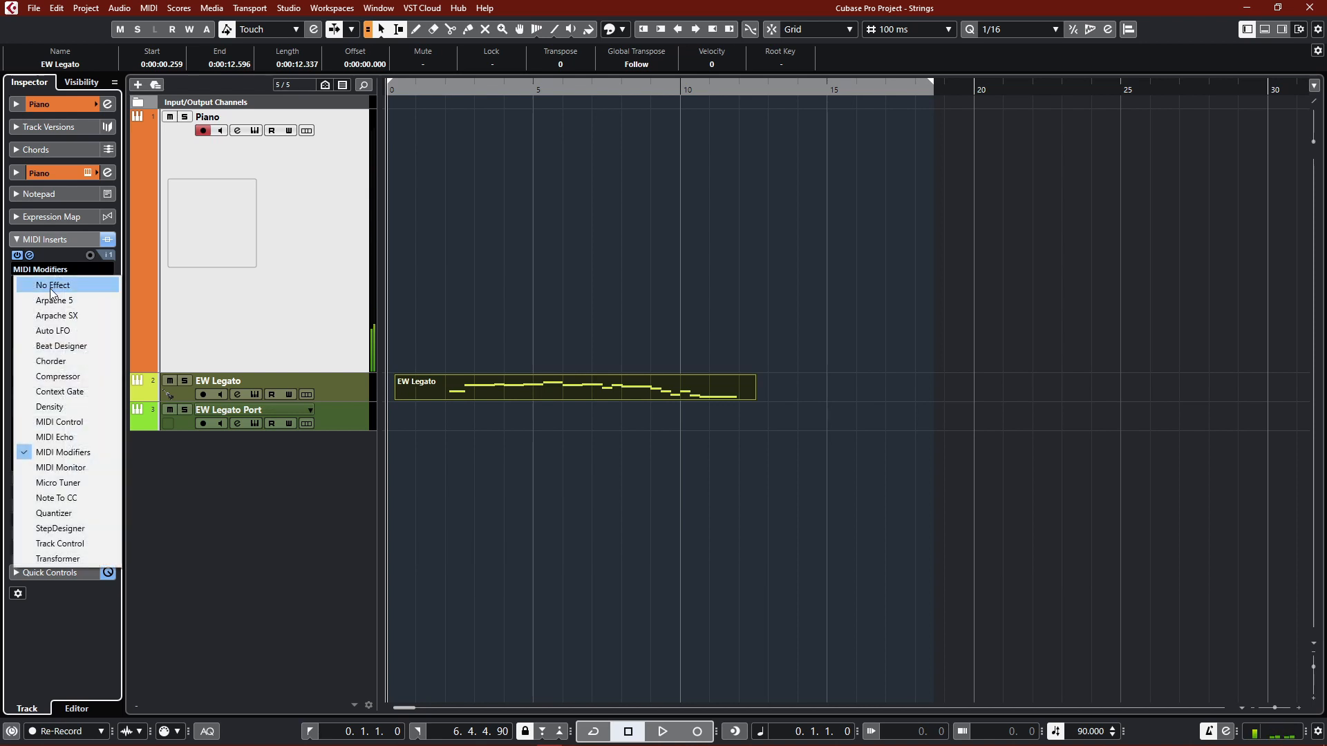
pyautogui.click(51, 286)
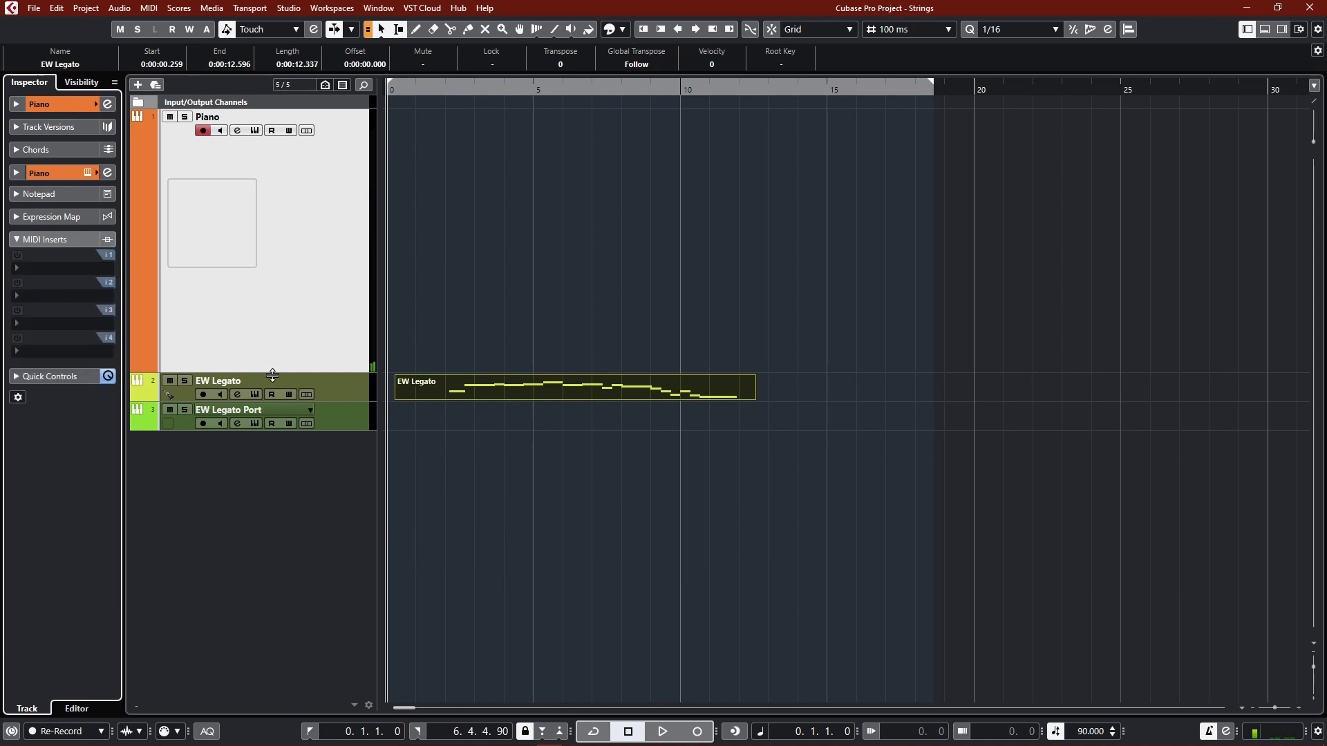
# - Add a MIDI Modifiers insert to the EW Legato track and set its velocity shift to 126
pyautogui.click(339, 385)
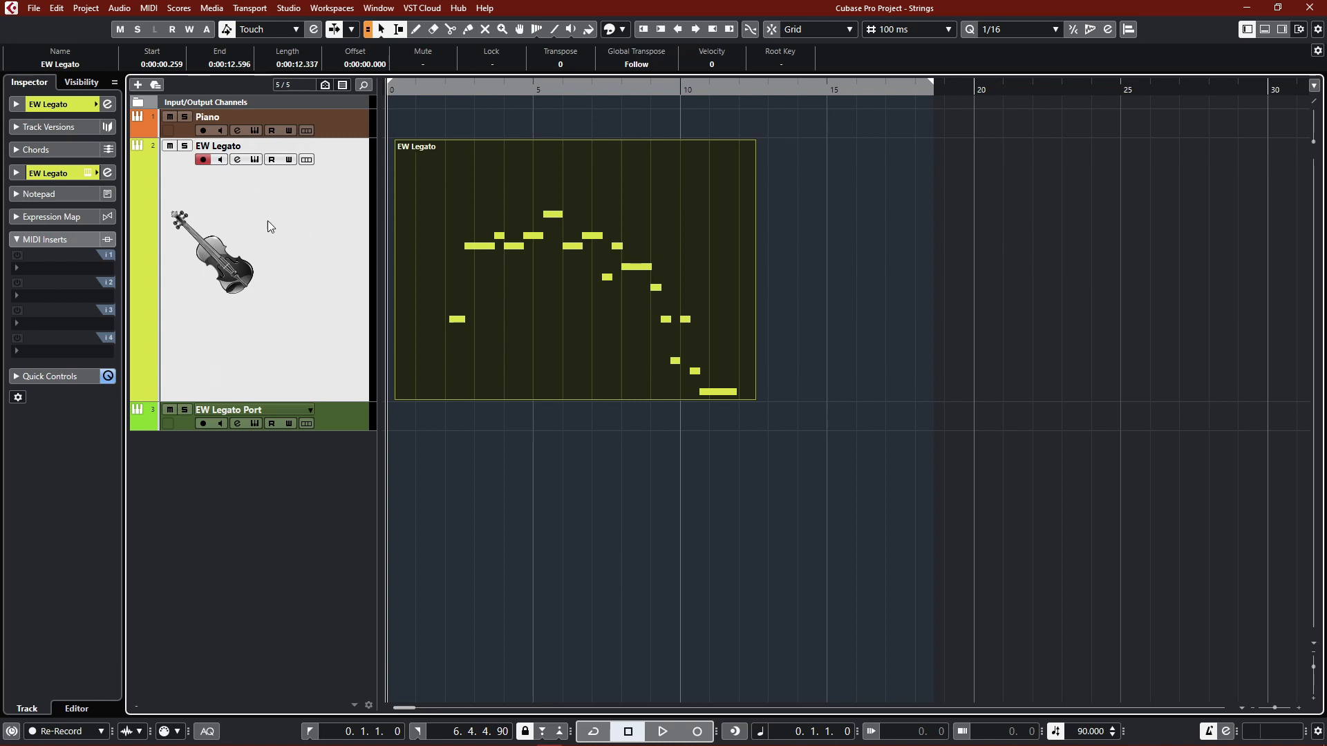
pyautogui.click(60, 267)
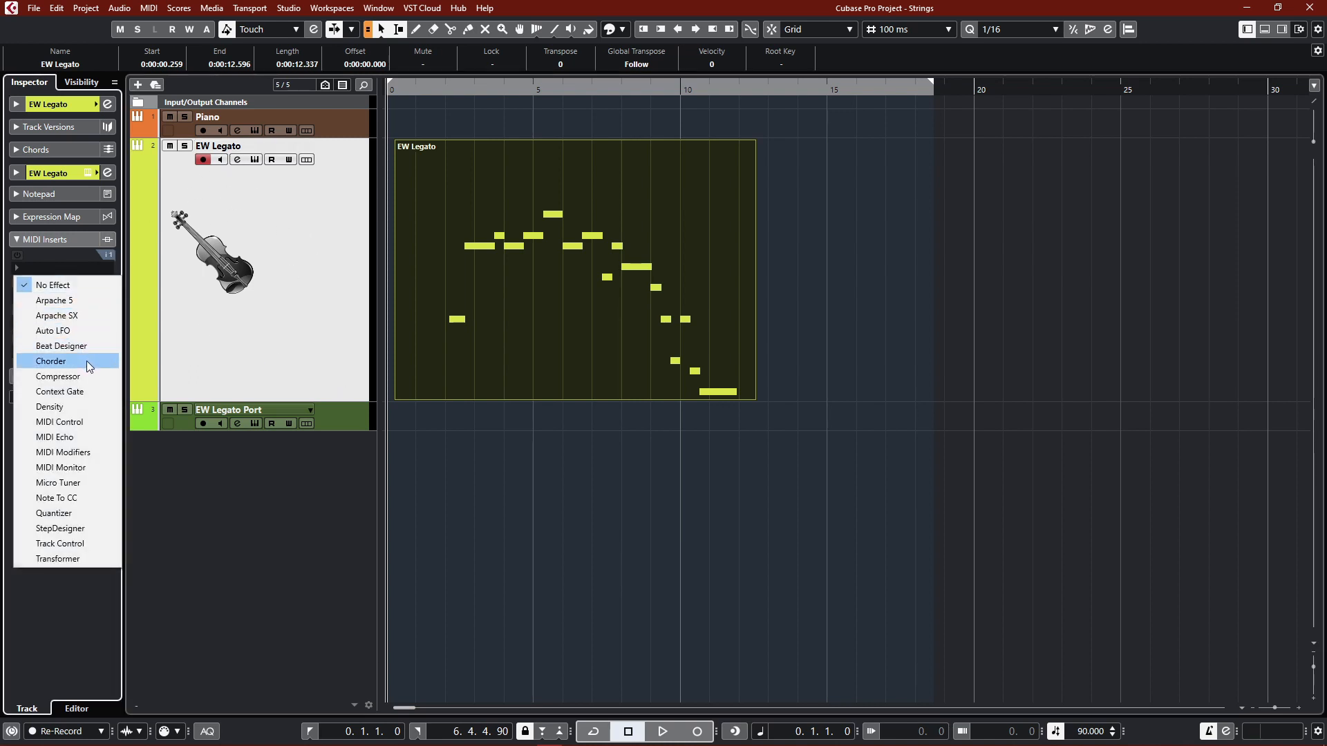
pyautogui.click(76, 452)
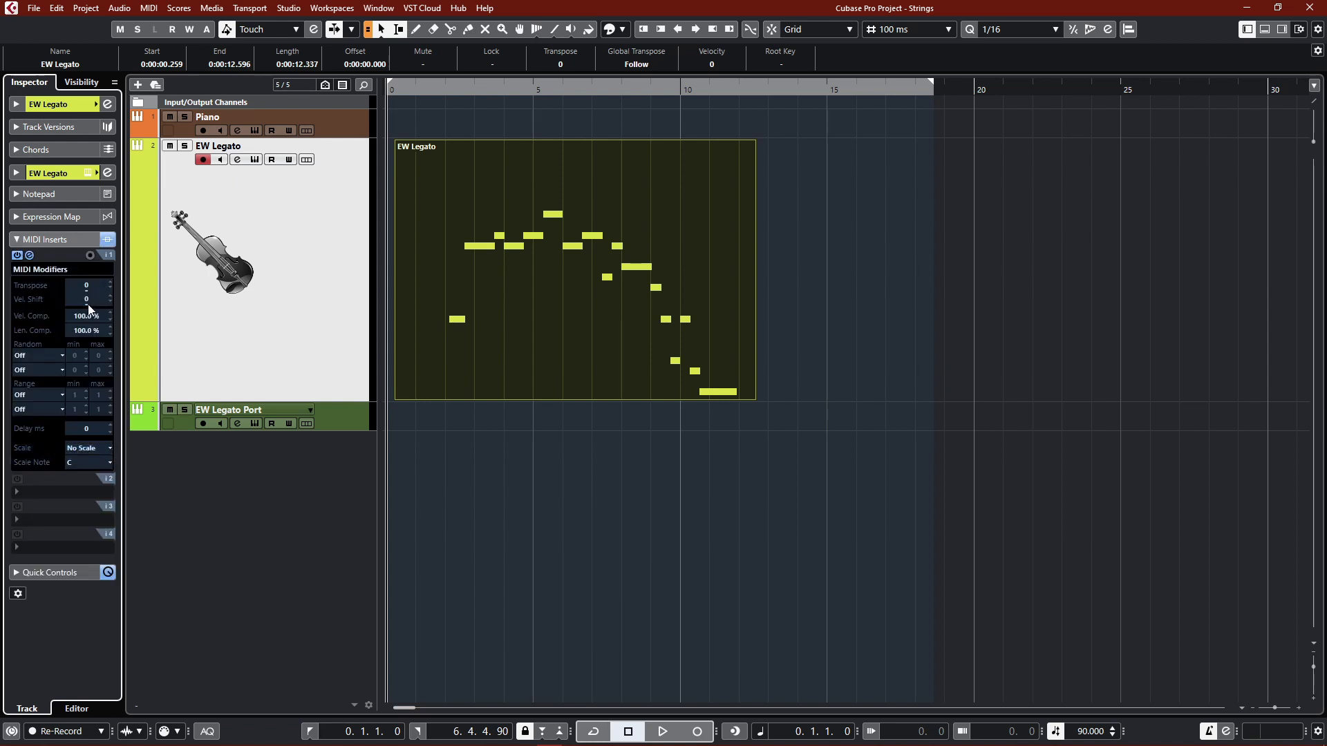
pyautogui.moveTo(88, 305); pyautogui.dragTo(152, 309)
# - Compare the EW Legato track with its MIDI Modifiers insert bypassed and active, and briefly look into its recorded part
pyautogui.click(68, 241)
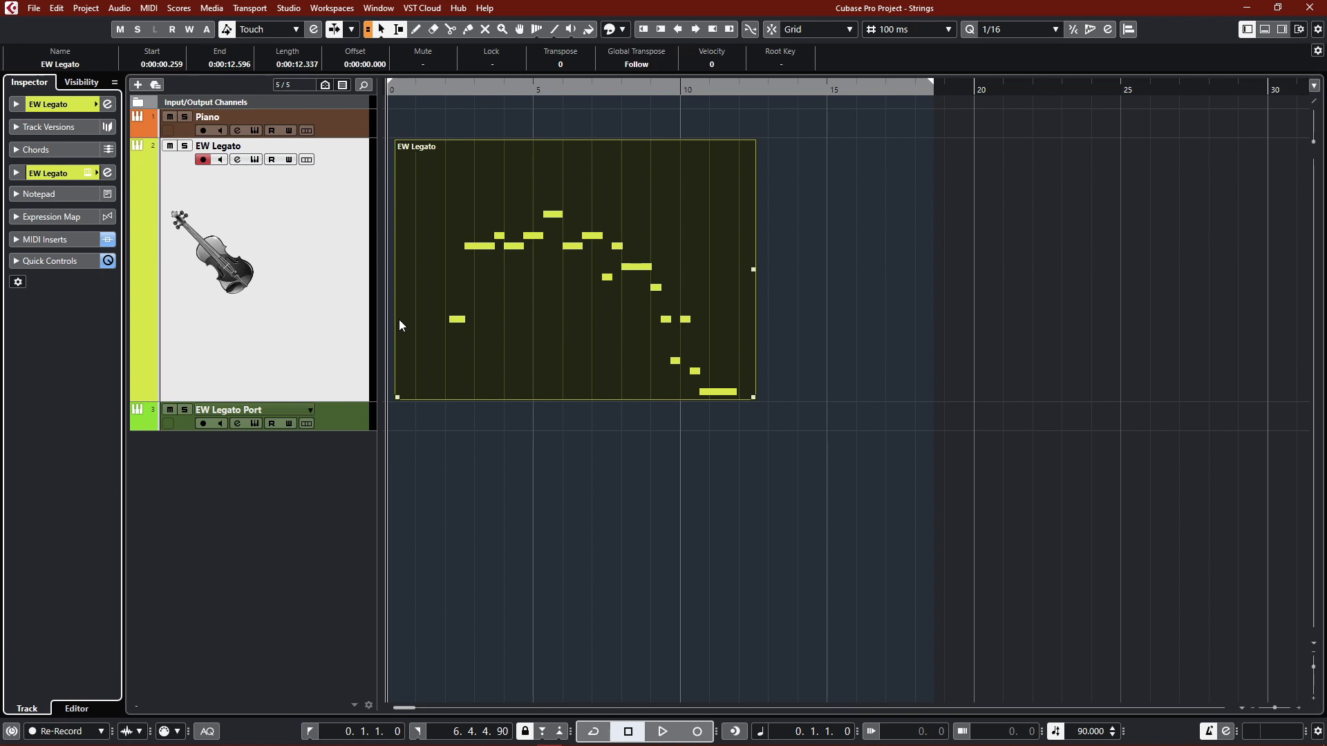
pyautogui.click(16, 239)
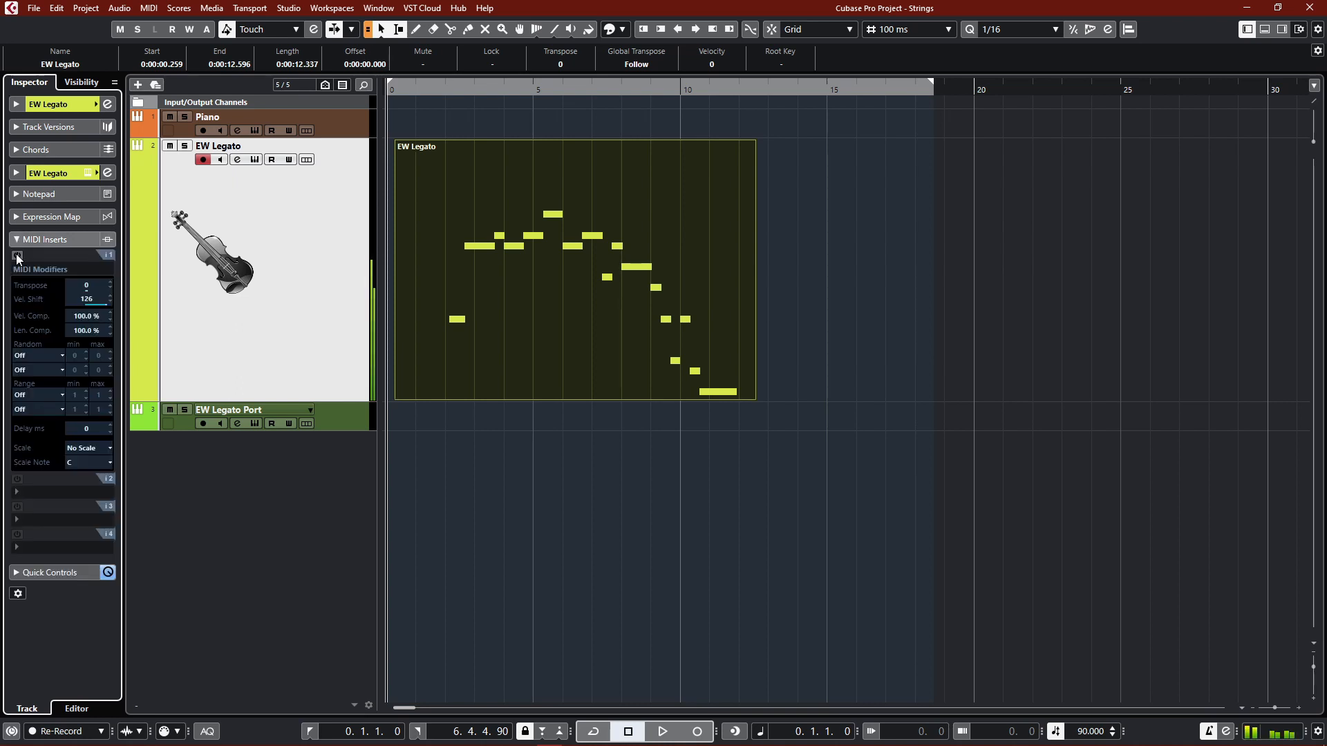
pyautogui.click(17, 255)
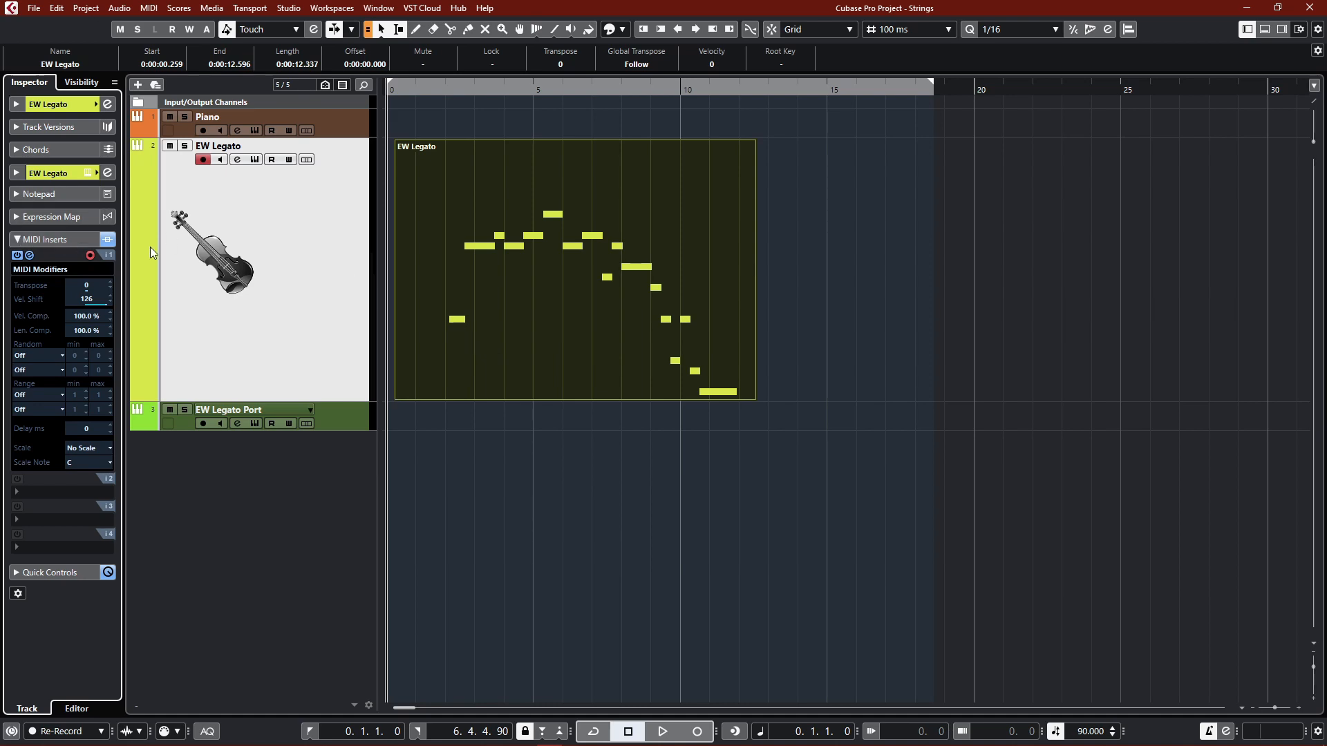
pyautogui.doubleClick(618, 356)
pyautogui.press('Return')
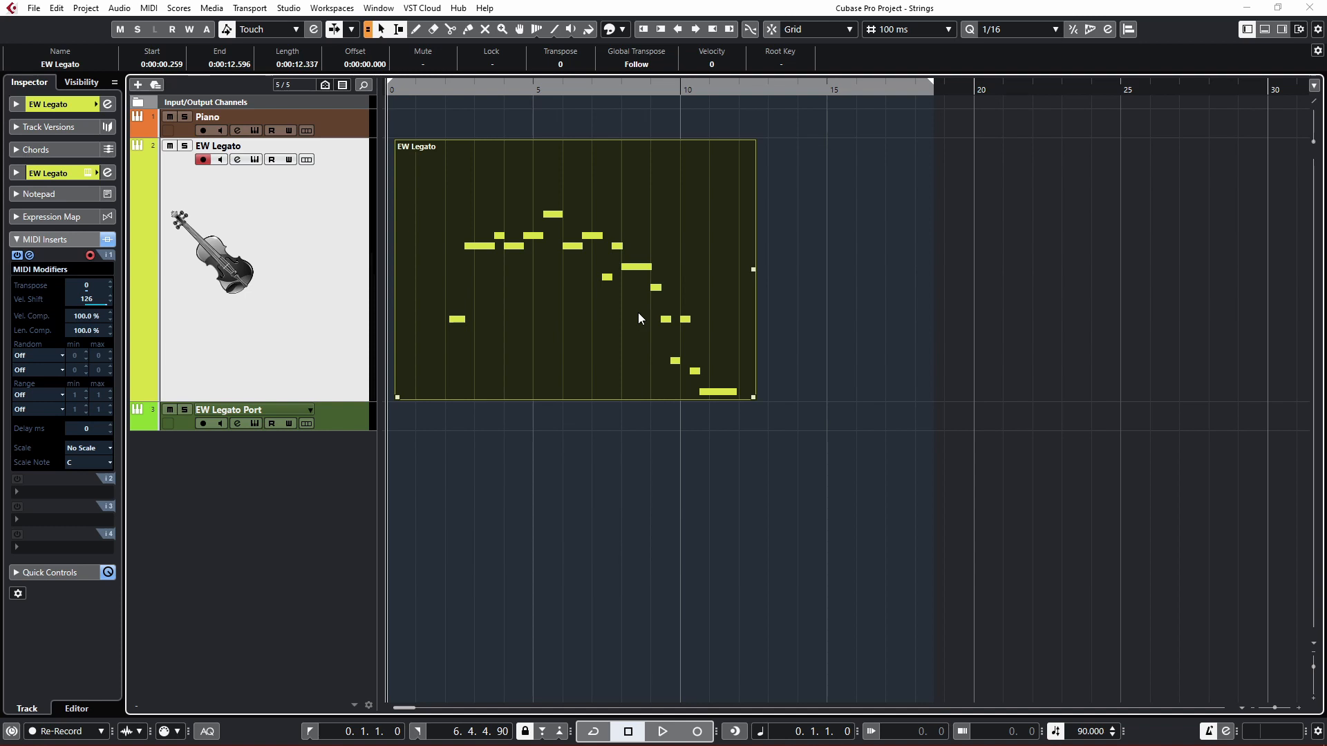
# - Turn on monitoring for the Piano track, delete the old EW Legato part and record a new melody take on EW Legato
pyautogui.click(48, 103)
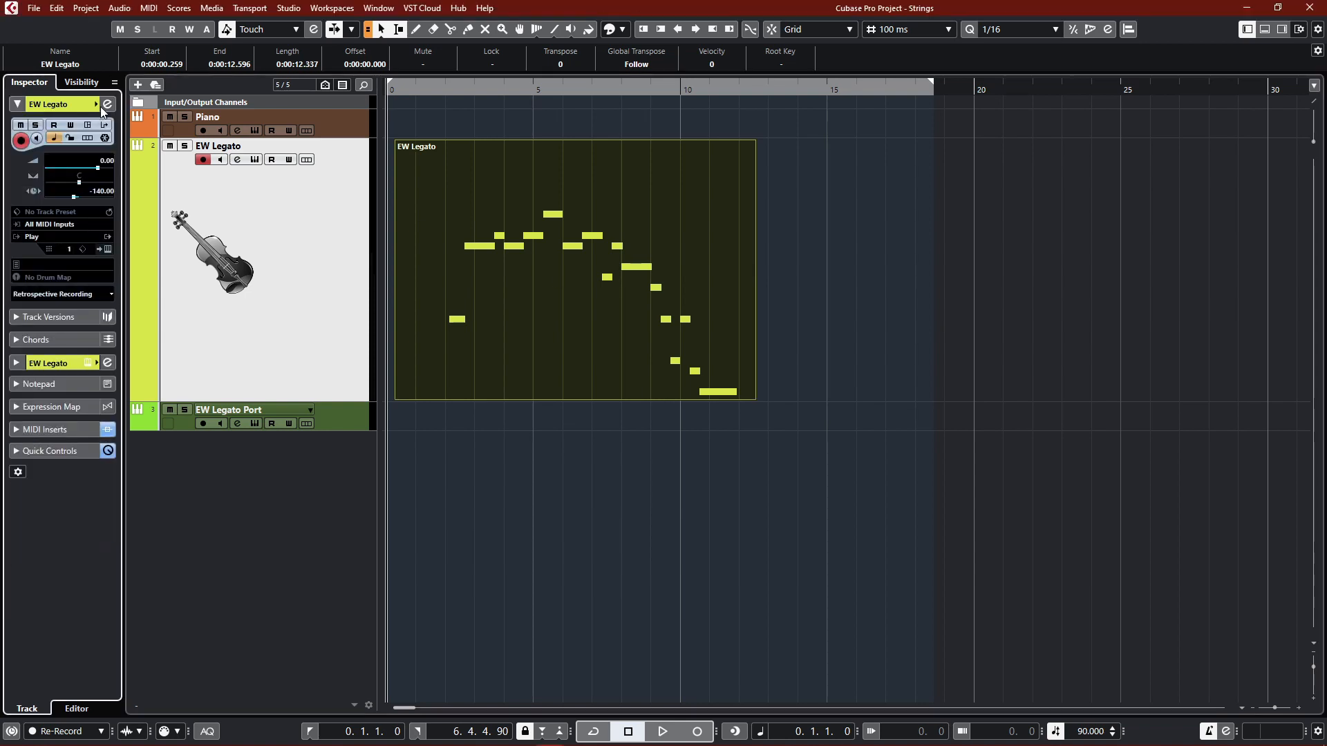
pyautogui.click(221, 130)
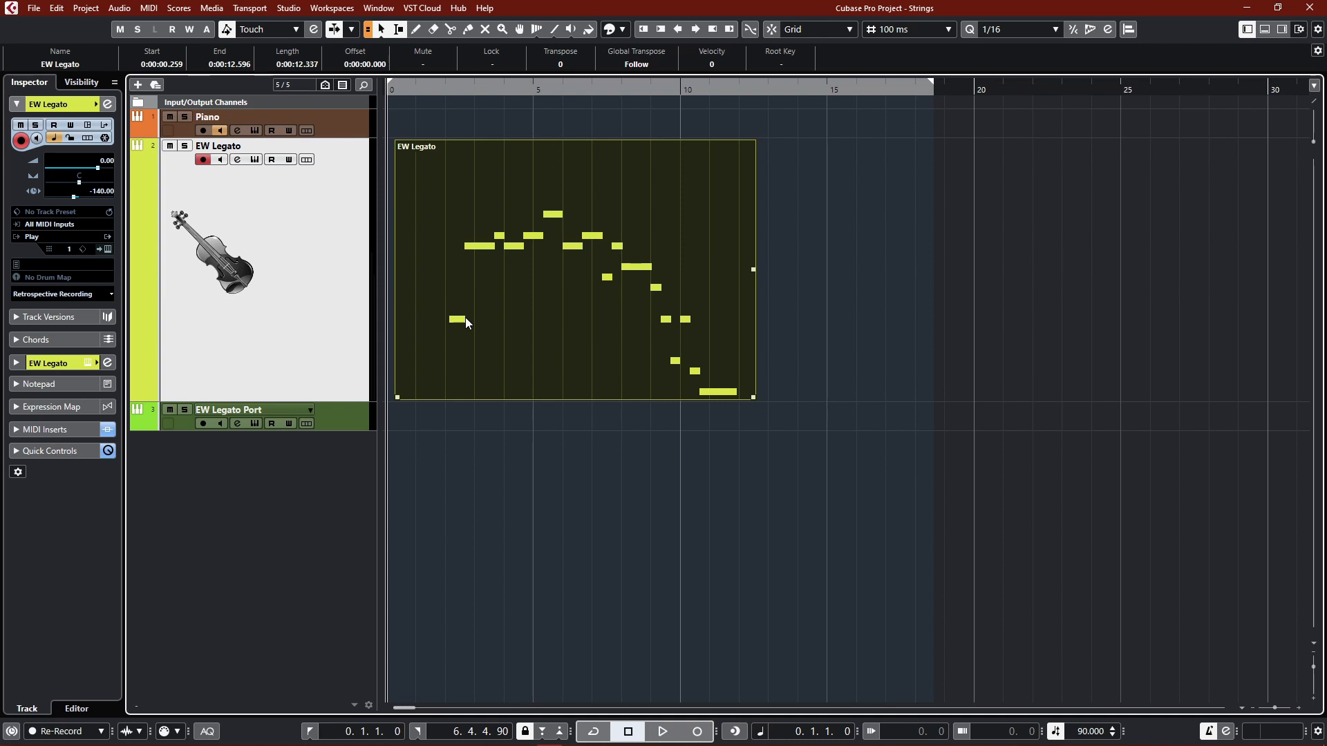
pyautogui.press('Delete')
pyautogui.press('KP_Multiply')
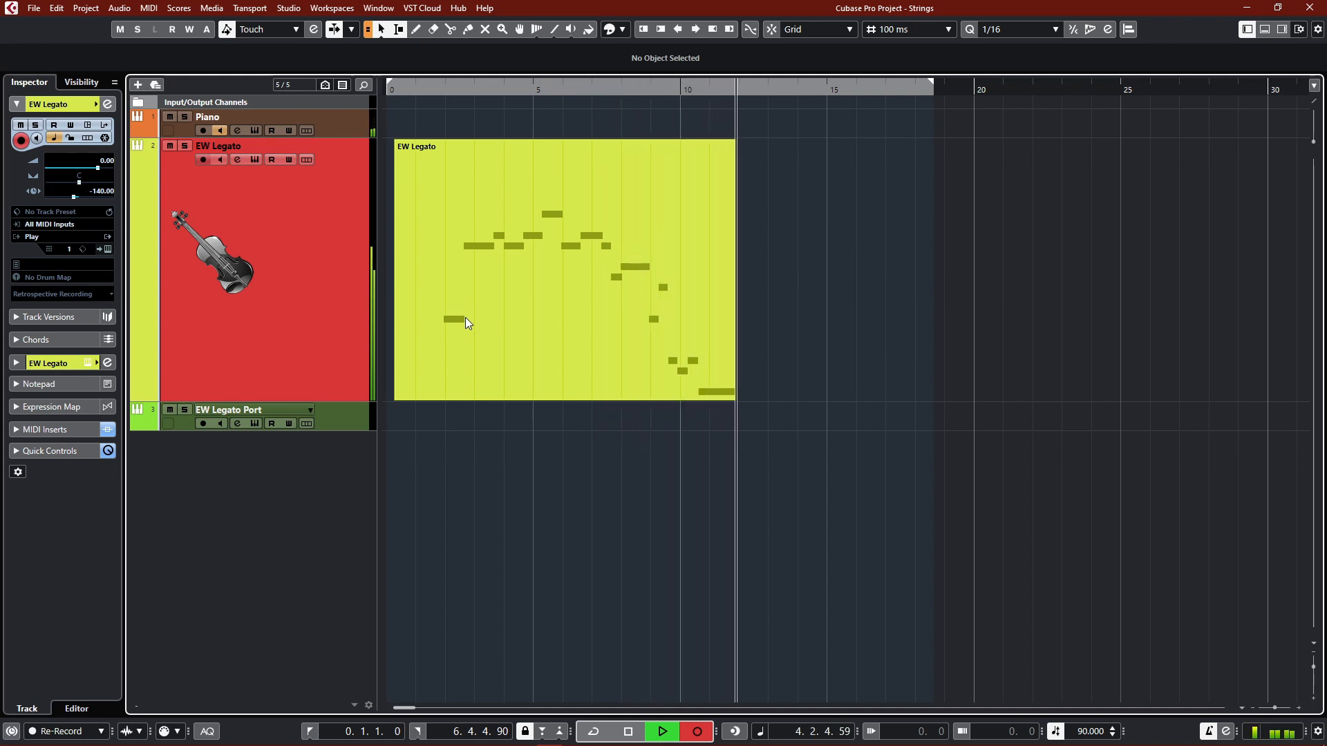
pyautogui.press('space')
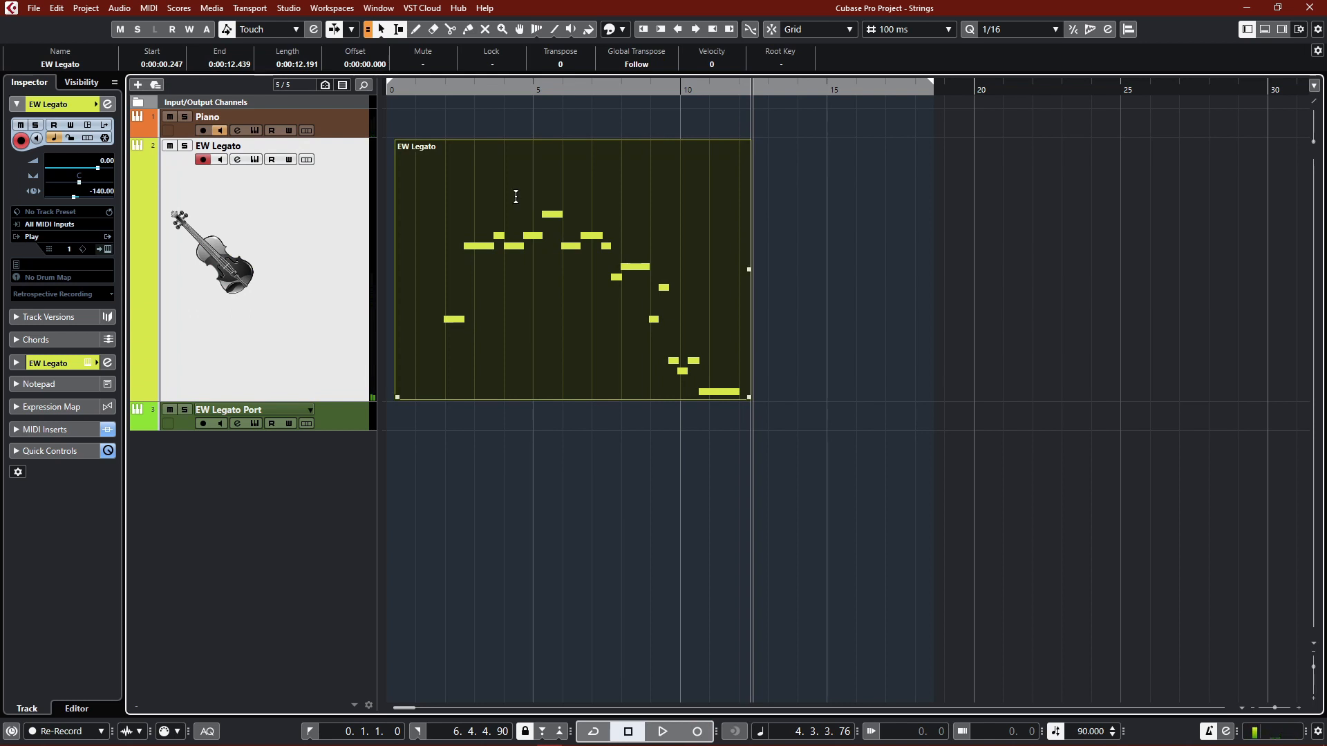
# - Play back the new EW Legato take from near its start through its last note
pyautogui.click(418, 94)
pyautogui.press('space')
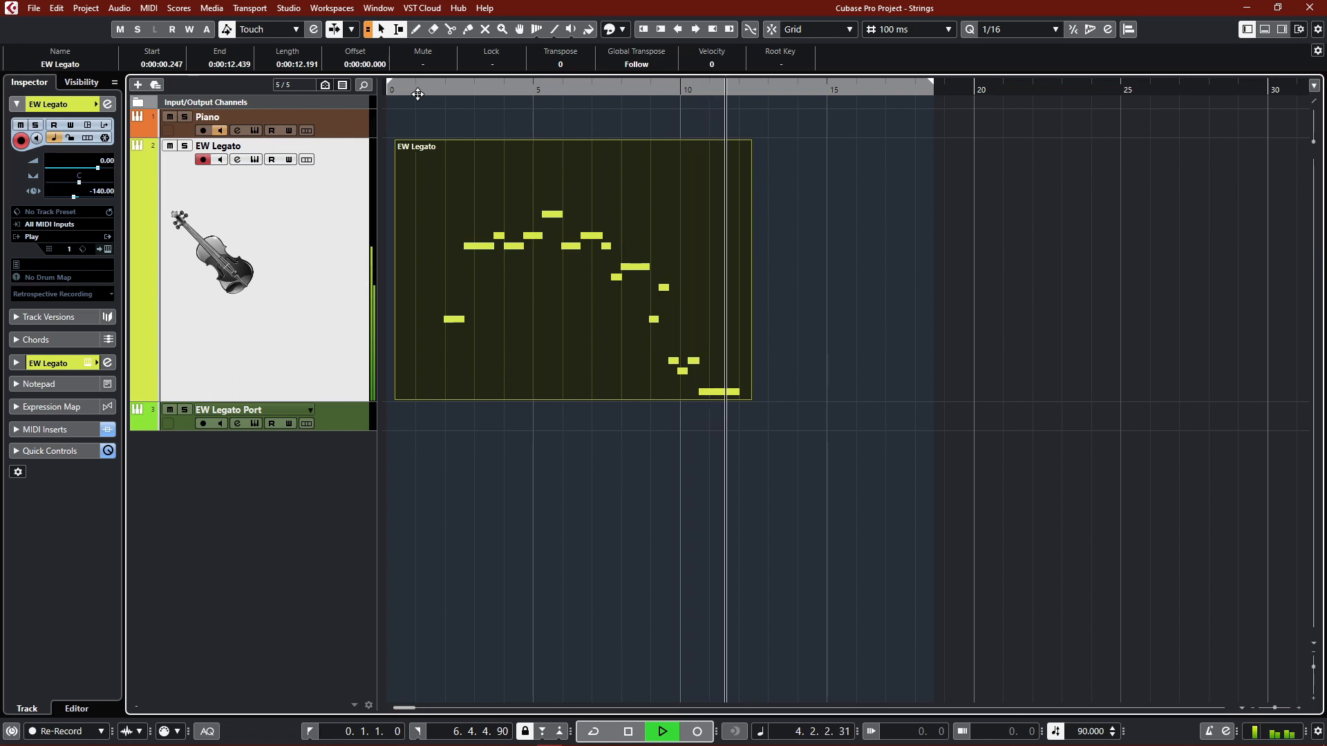
pyautogui.press('space')
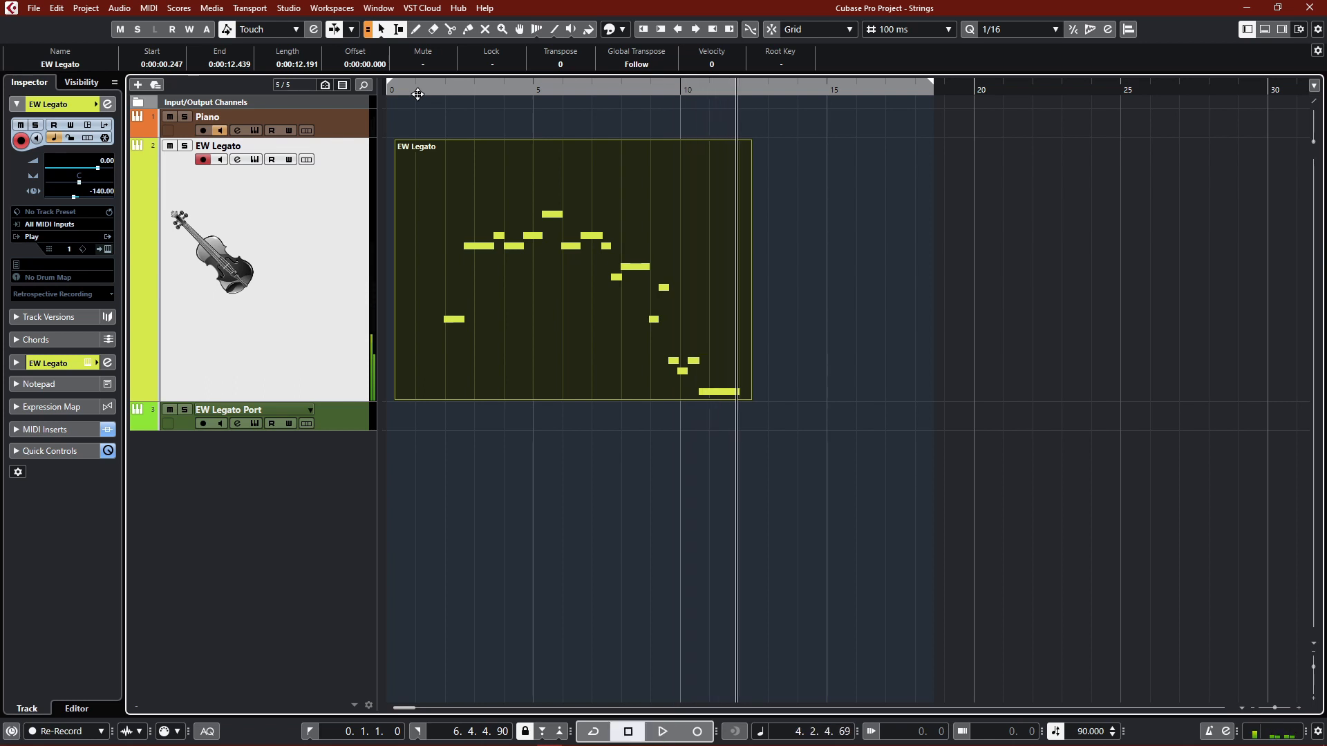